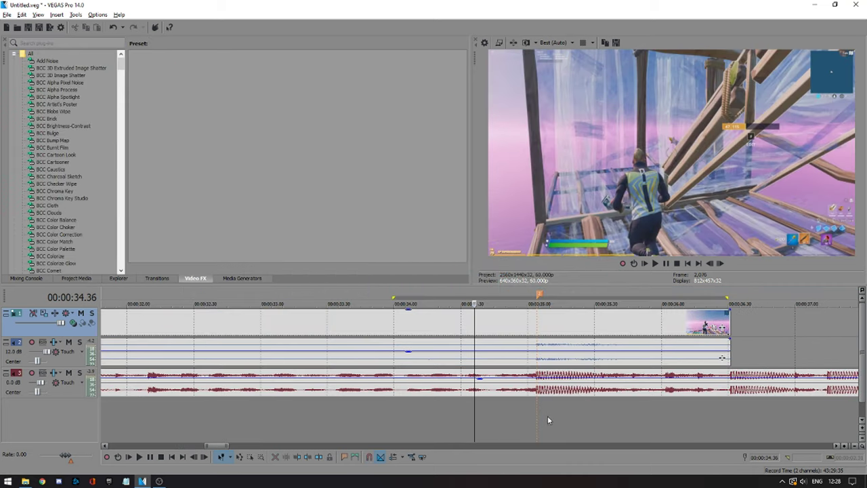
# Place the playhead on the marker at 00:00:35.04 and play back the section to check the shot's sync with the beat.
pyautogui.scroll(4, 522, 423)
pyautogui.click(599, 429)
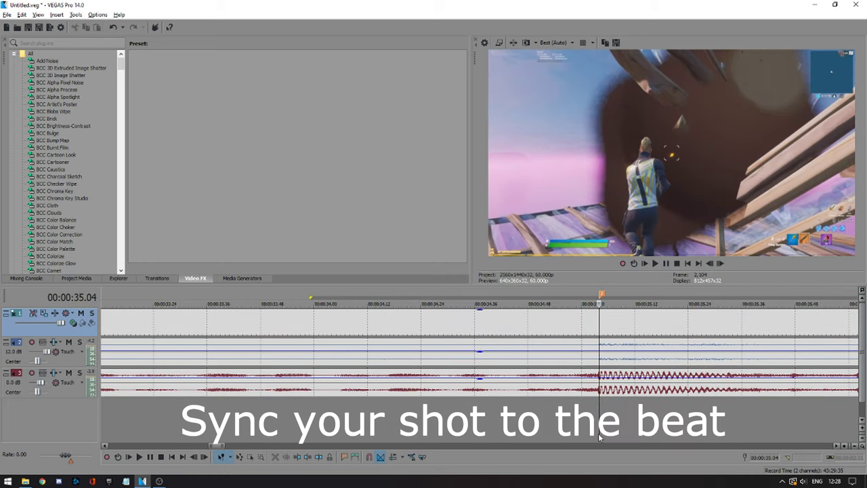
pyautogui.scroll(2, 599, 428)
pyautogui.press('space')
pyautogui.scroll(-3, 308, 447)
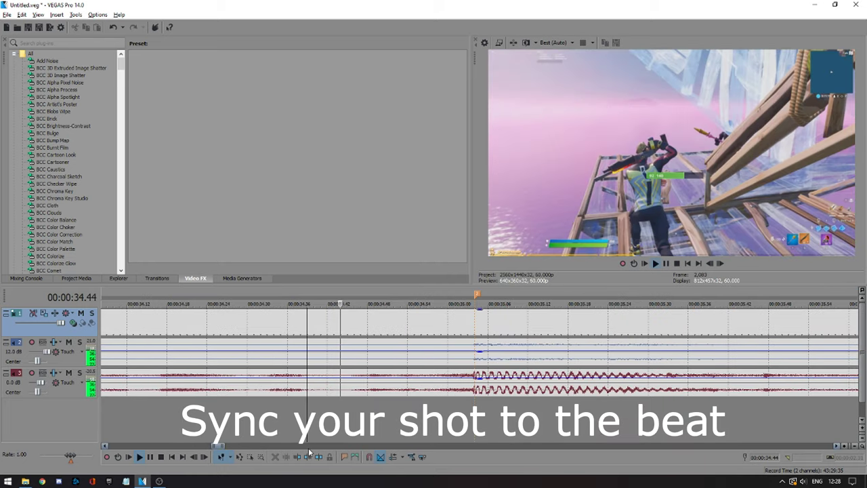
pyautogui.scroll(-3, 384, 404)
pyautogui.press('space')
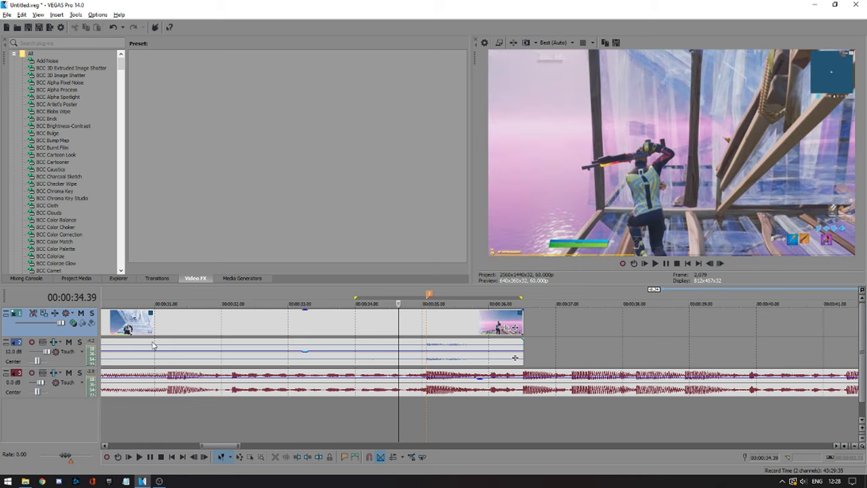
# Find the Brightness and Contrast effect by searching for "brightness" and apply its Very Bright preset to the gameplay clip.
pyautogui.click(51, 42)
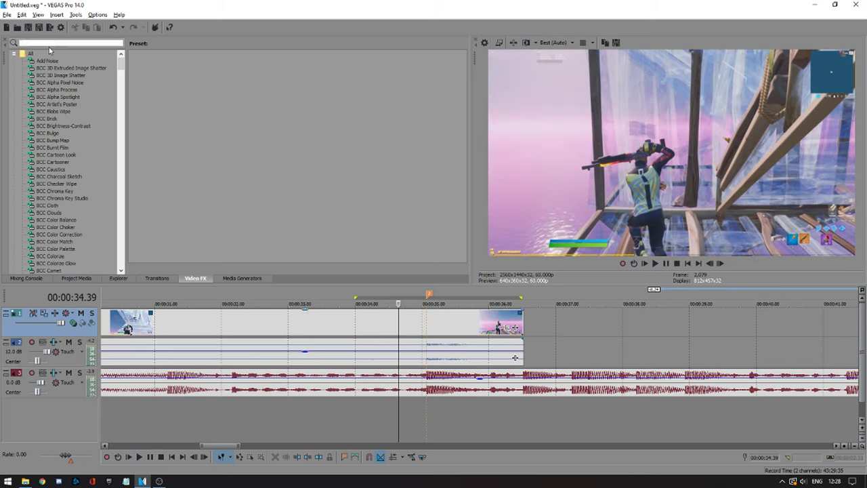
pyautogui.write('brightness')
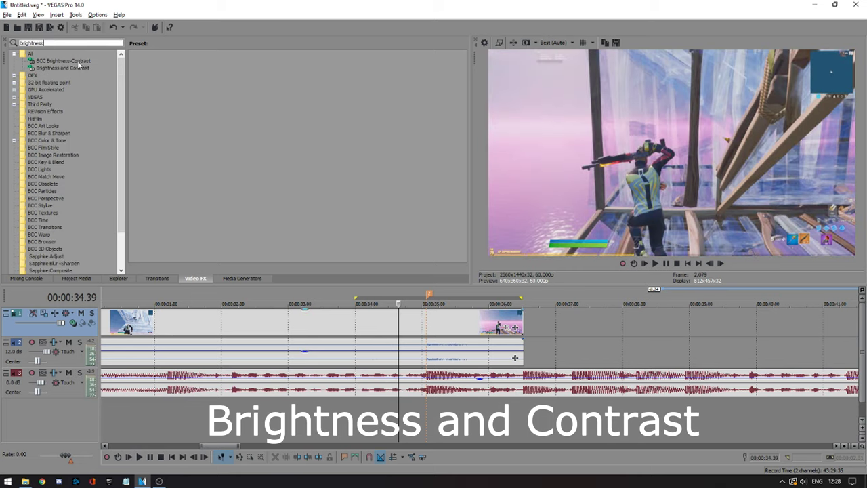
pyautogui.click(62, 68)
pyautogui.moveTo(259, 71); pyautogui.dragTo(417, 319)
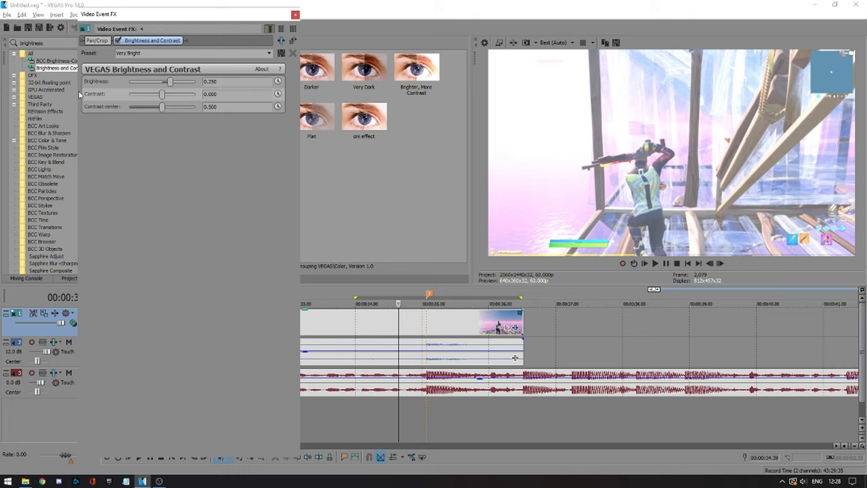
# Set Brightness to 0, enable its animation, and add a keyframe at the beat marker, effect time 00:00:10.16.
pyautogui.press('Return')
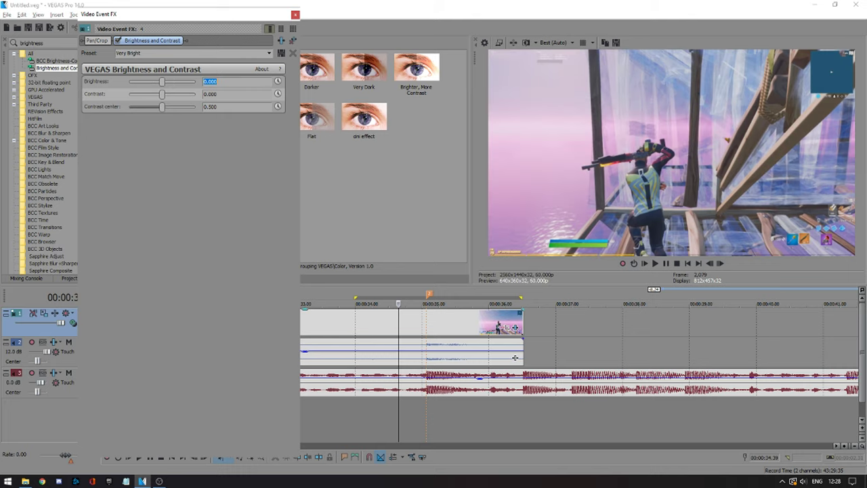
pyautogui.click(277, 82)
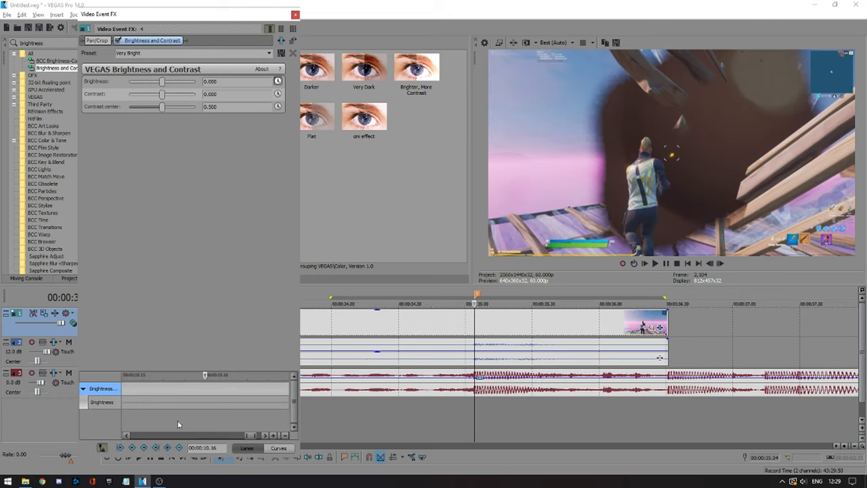
pyautogui.scroll(4, 530, 369)
pyautogui.scroll(-1, 486, 432)
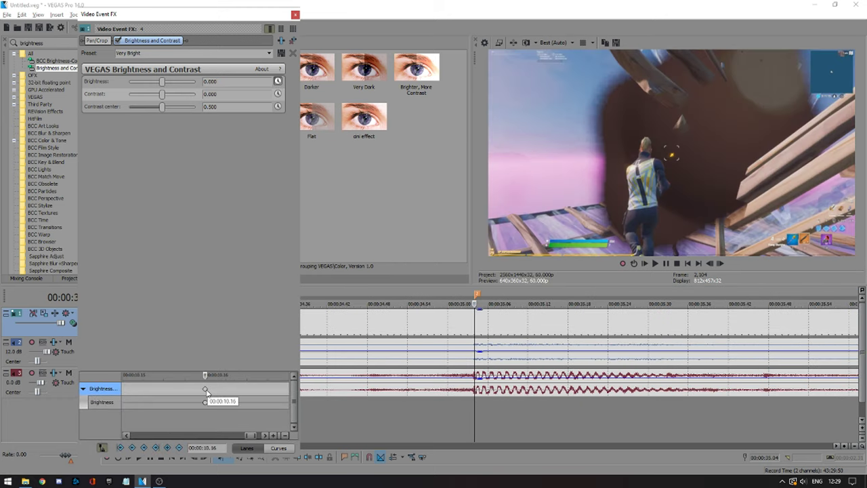
# Add Brightness keyframes one frame before the beat at 00:00:10.15 and at the clip's end at 00:00:11.43.
pyautogui.press('Left')
pyautogui.scroll(-2, 241, 401)
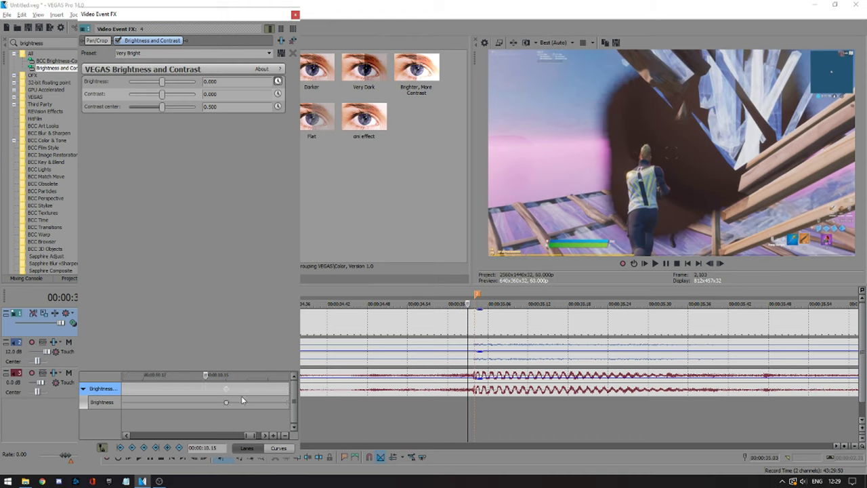
pyautogui.scroll(-5, 234, 402)
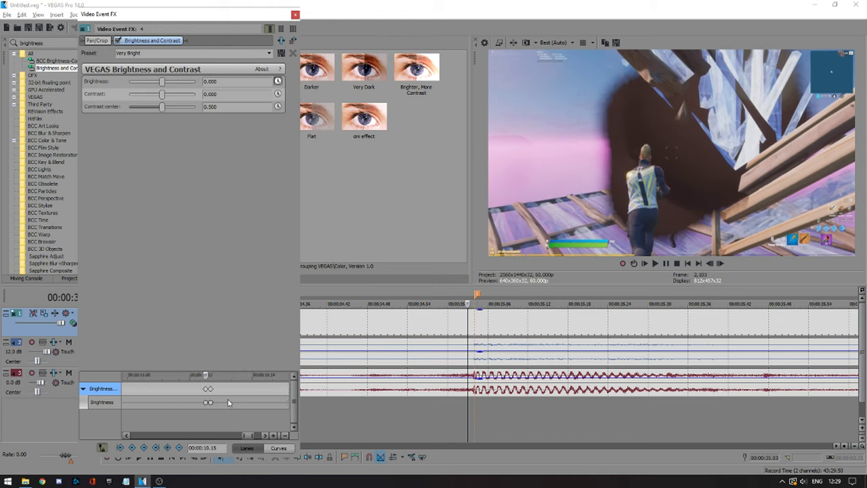
pyautogui.click(287, 397)
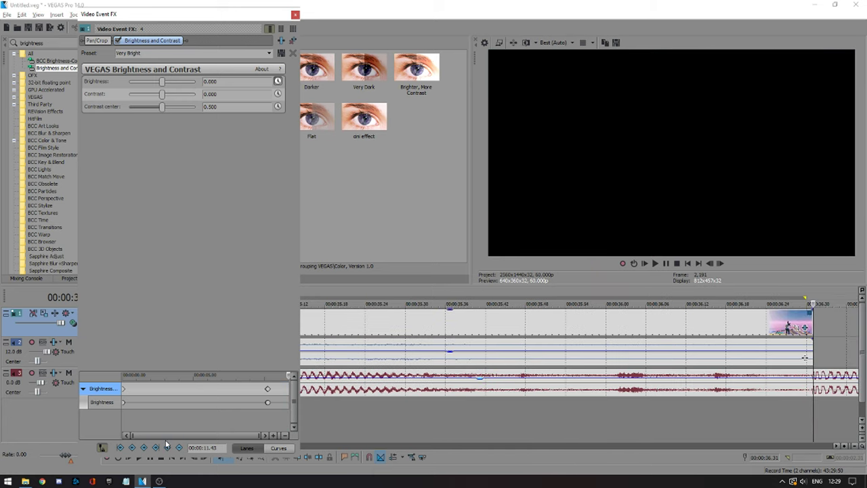
# Set Brightness to 0.25 at the beat keyframe, effect time 00:00:10.16.
pyautogui.scroll(5, 261, 405)
pyautogui.scroll(-2, 246, 404)
pyautogui.click(206, 389)
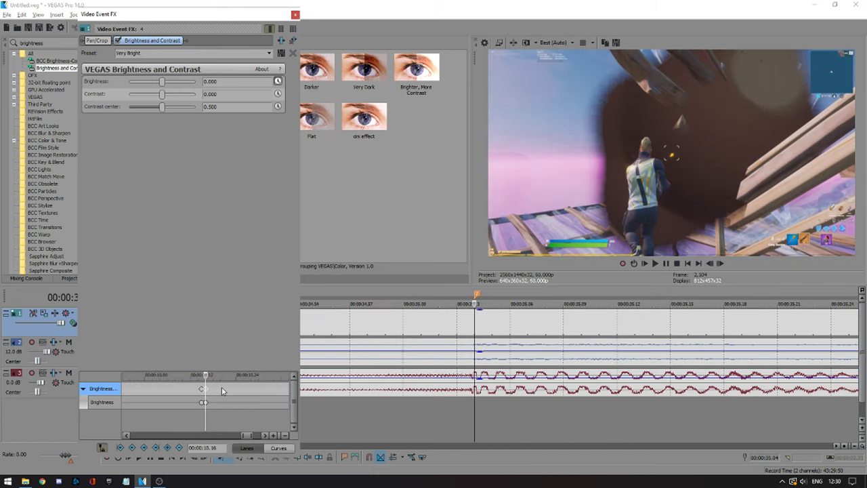
pyautogui.scroll(1, 216, 400)
pyautogui.scroll(-1, 214, 404)
pyautogui.scroll(3, 213, 404)
pyautogui.click(203, 401)
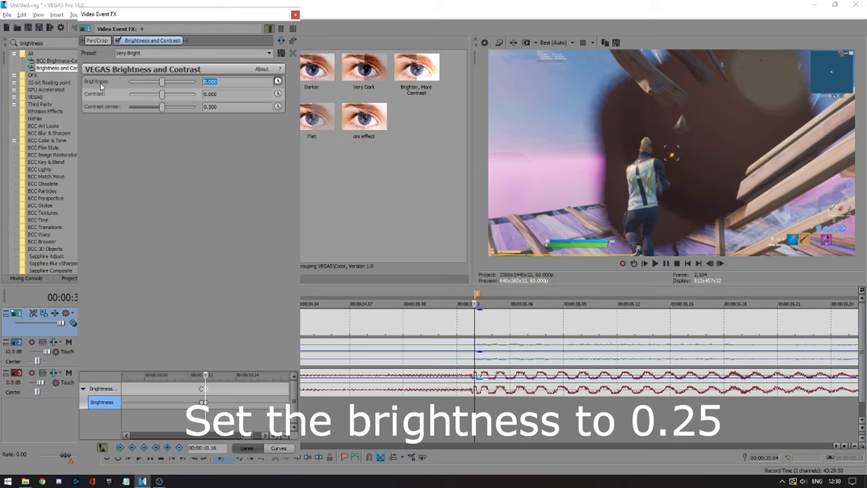
pyautogui.write('0.25')
pyautogui.press('Return')
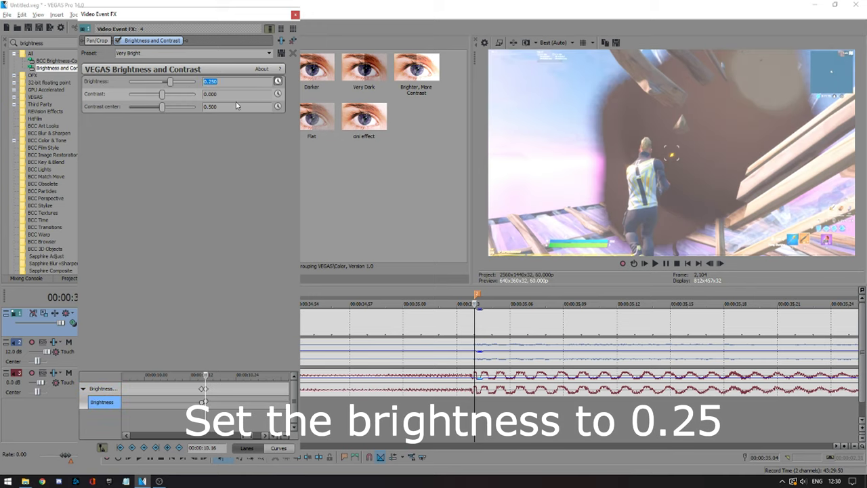
# Move frame by frame through the Brightness keyframes around the beat to check the flash, and close the effect settings.
pyautogui.click(175, 397)
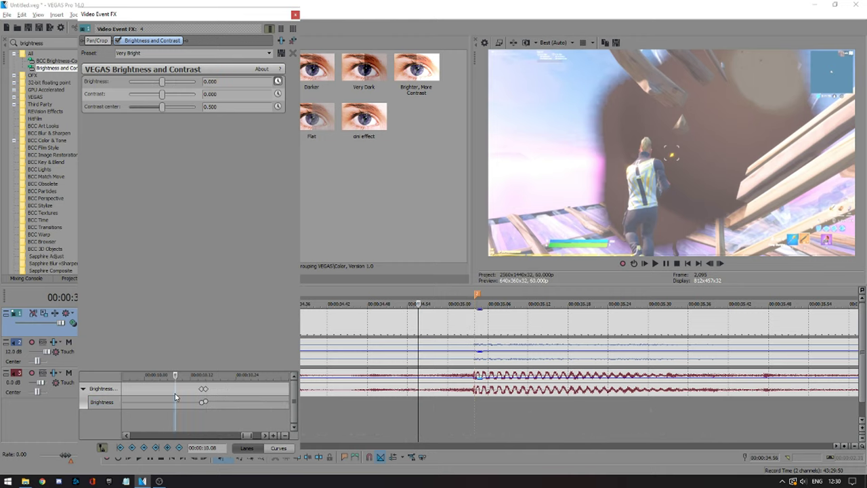
pyautogui.press('Right')
pyautogui.press('Right')
pyautogui.press('Right')
pyautogui.press('Right')
pyautogui.press('Right')
pyautogui.press('Right')
pyautogui.press('Right')
pyautogui.press('Right')
pyautogui.press('Right')
pyautogui.press('Left')
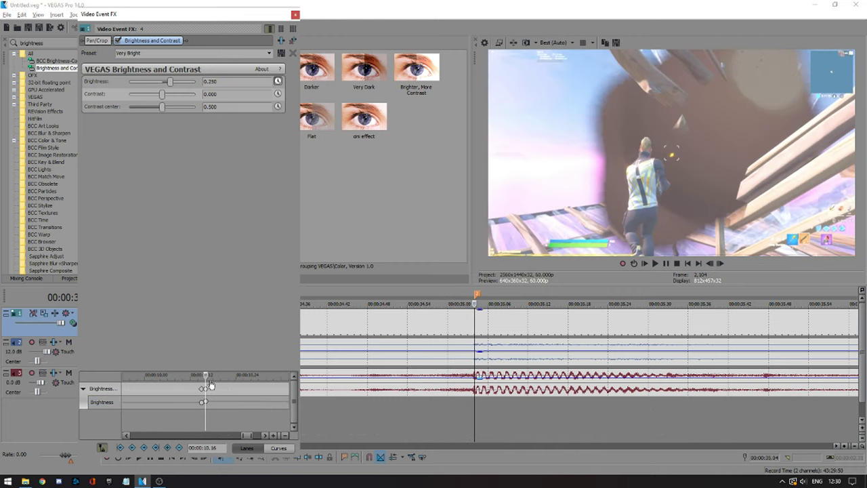
pyautogui.press('Left')
pyautogui.click(294, 14)
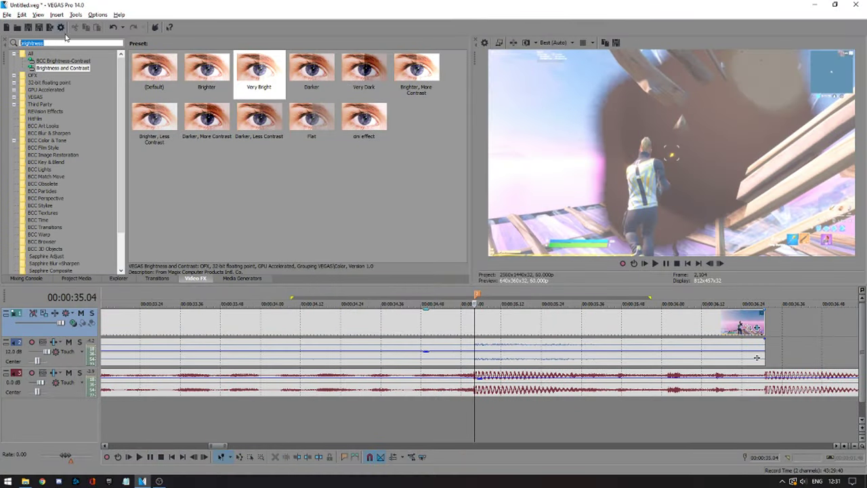
# Find BCC Lens Blur by searching for "lens blur" and apply its Good preset to the gameplay clip.
pyautogui.write('lens blur')
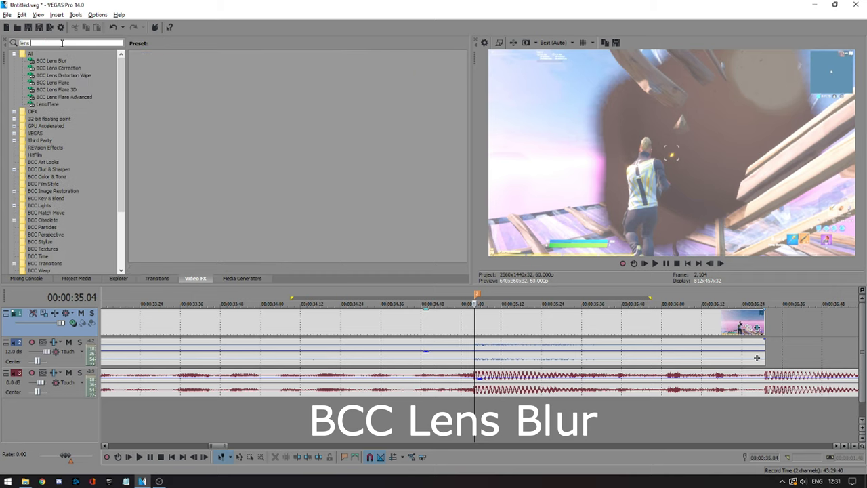
pyautogui.click(53, 61)
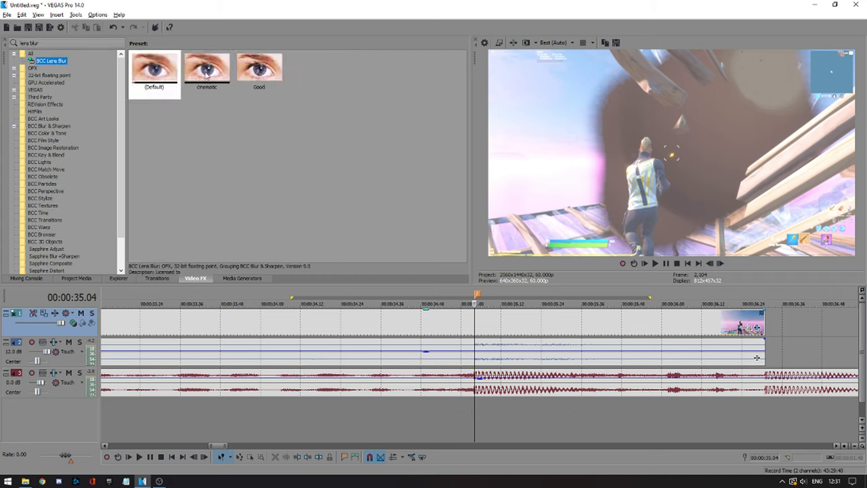
pyautogui.click(265, 78)
pyautogui.moveTo(267, 107); pyautogui.dragTo(455, 330)
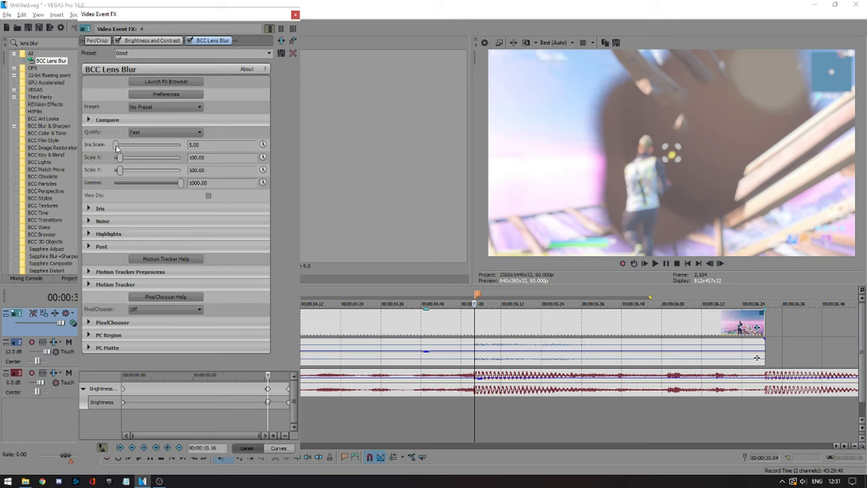
# Set the lens blur's Iris Scale to 0, enable its animation, and add a keyframe at 00:00:10.16.
pyautogui.moveTo(117, 146); pyautogui.dragTo(95, 150)
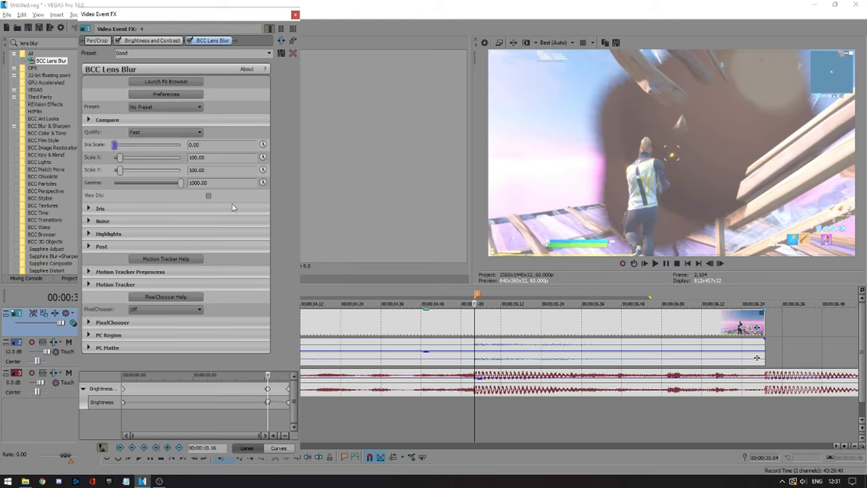
pyautogui.press('Tab')
pyautogui.click(222, 157)
pyautogui.click(217, 183)
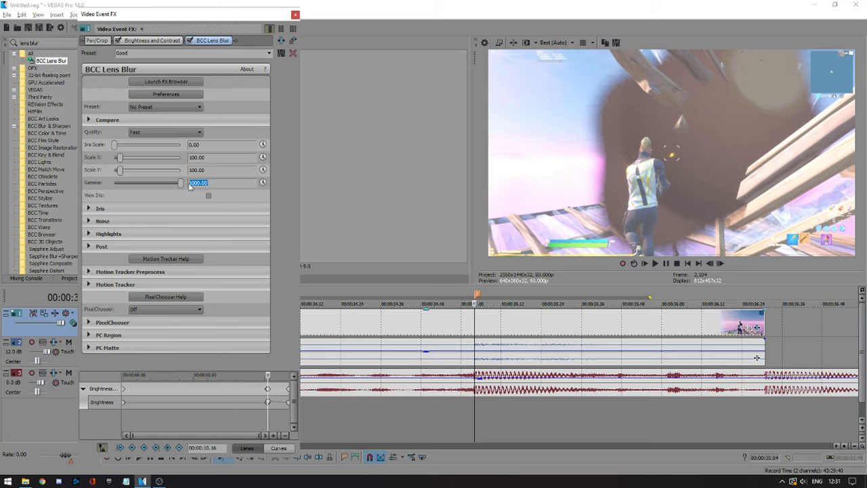
pyautogui.click(262, 145)
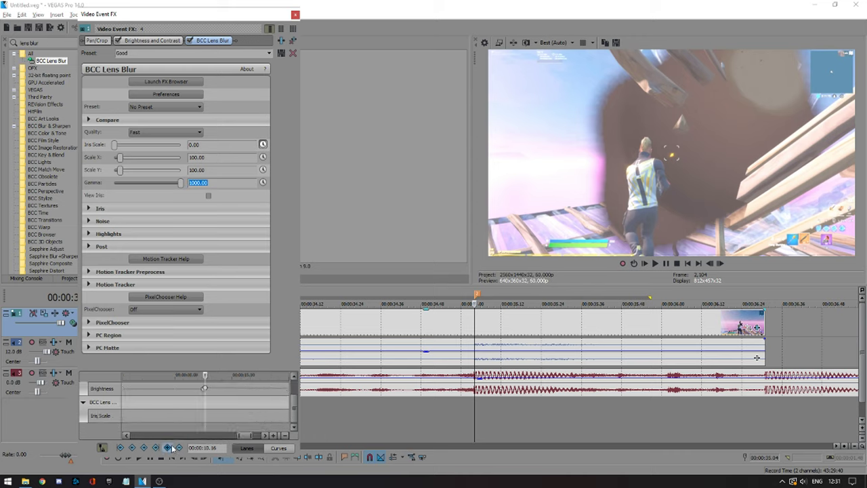
pyautogui.doubleClick(205, 403)
pyautogui.scroll(3, 205, 403)
pyautogui.scroll(2, 207, 404)
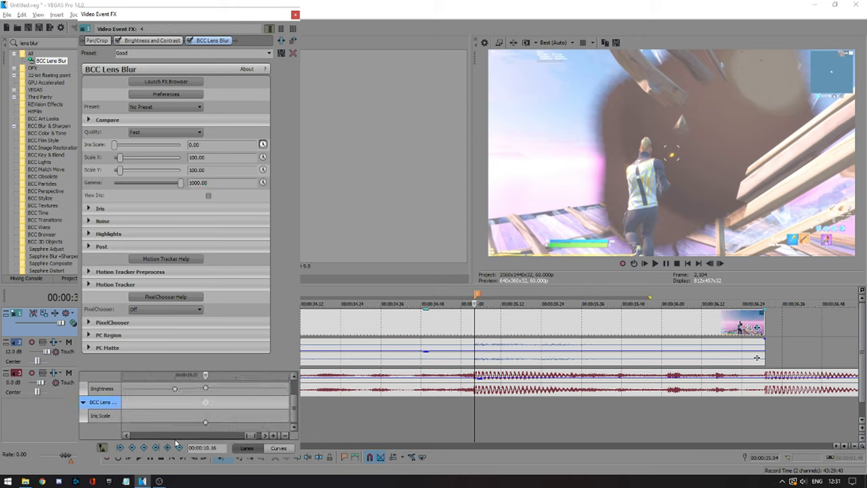
# Add Iris Scale keyframes one frame before the beat and at the clip's end, effect time 00:00:11.43.
pyautogui.press('Left')
pyautogui.click(167, 447)
pyautogui.scroll(-6, 258, 402)
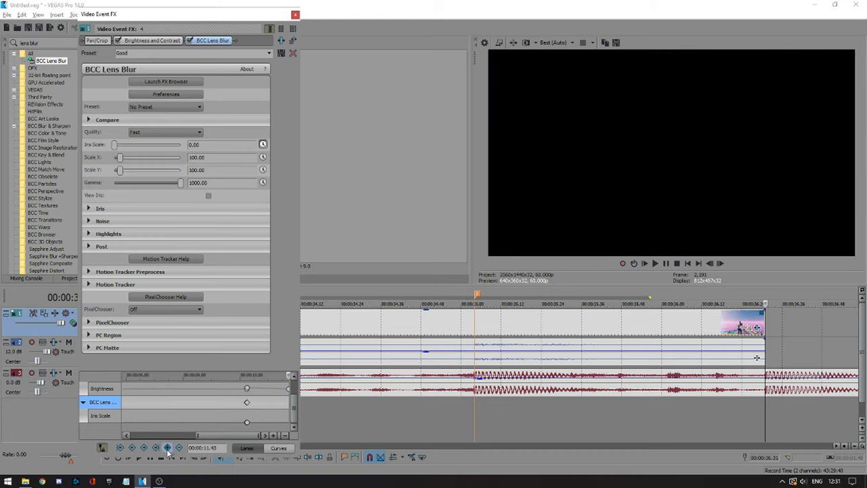
# Set Iris Scale to 5 at the 00:00:10.16 beat keyframe and close the effect settings.
pyautogui.click(246, 402)
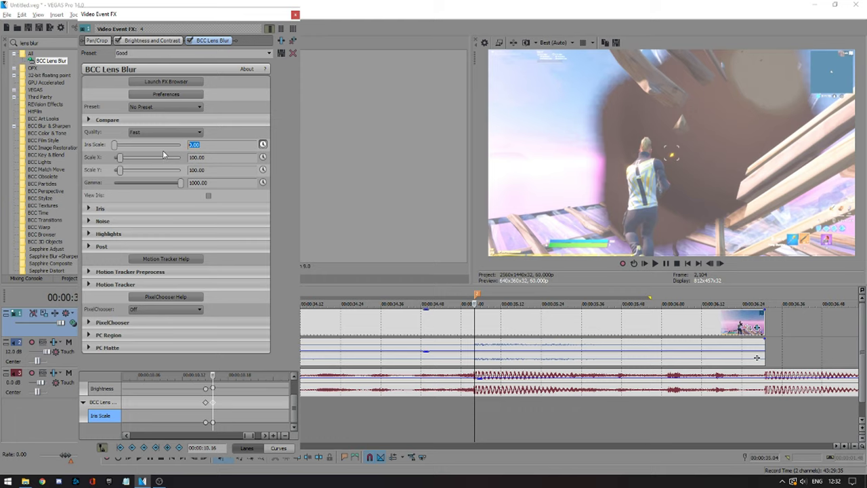
pyautogui.write('5')
pyautogui.press('Return')
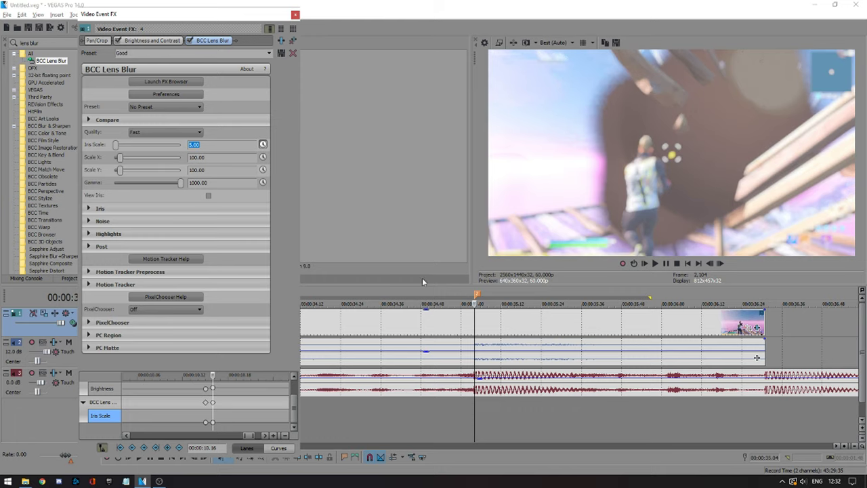
pyautogui.click(296, 15)
# Compare the frames around the beat marker to check the combined flash and lens blur.
pyautogui.press('Left')
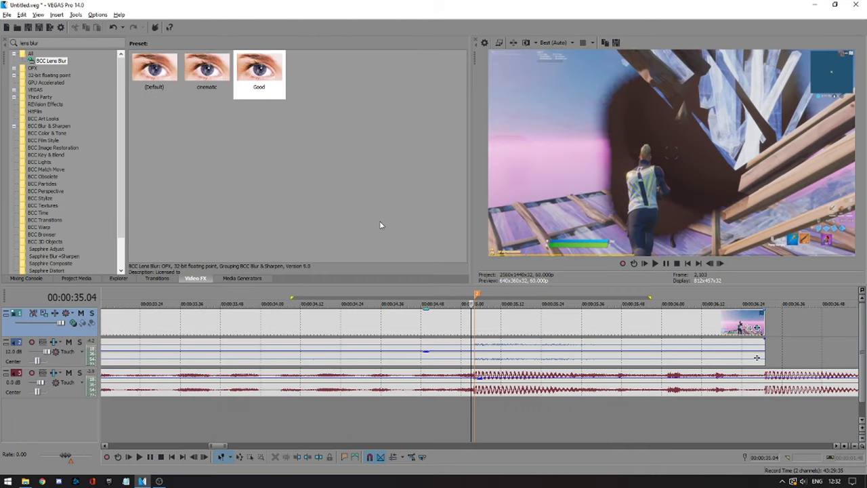
pyautogui.press('Right')
pyautogui.scroll(-3, 450, 418)
pyautogui.moveTo(450, 418); pyautogui.dragTo(526, 418)
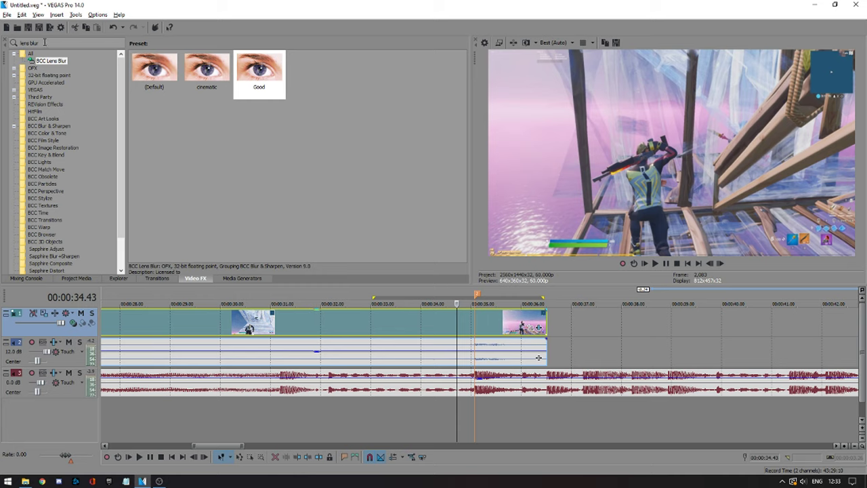
# Find S_Shake by searching for "shake" and apply its chill kill preset to the gameplay clip.
pyautogui.moveTo(45, 43); pyautogui.dragTo(2, 46)
pyautogui.write('sha')
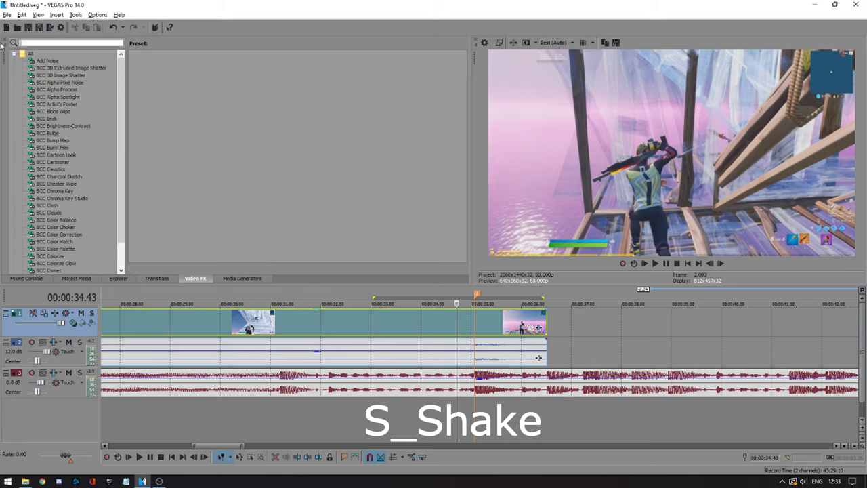
pyautogui.write('ke')
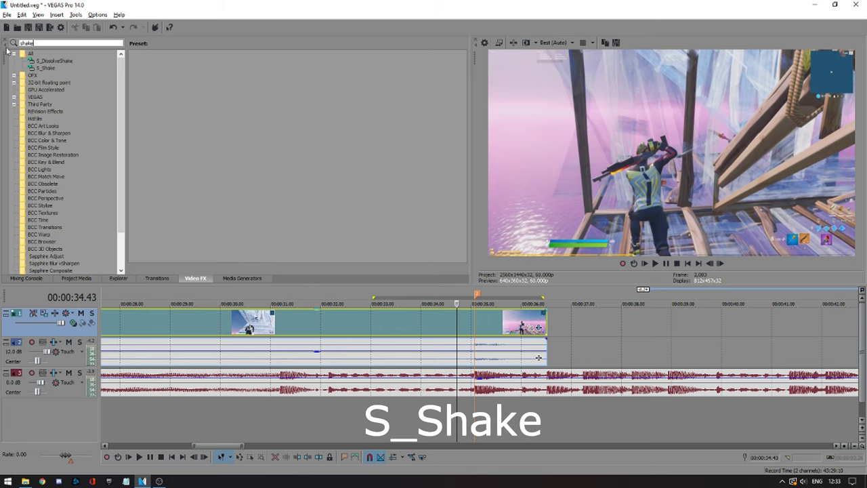
pyautogui.click(45, 67)
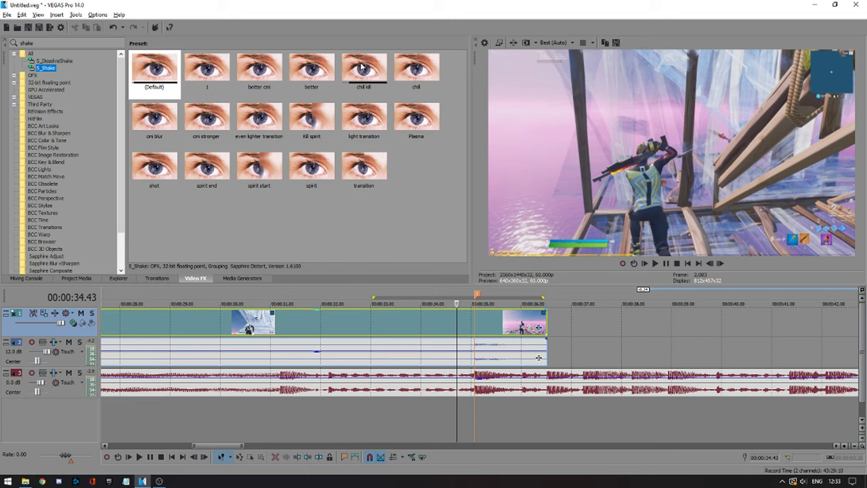
pyautogui.moveTo(364, 68); pyautogui.dragTo(488, 325)
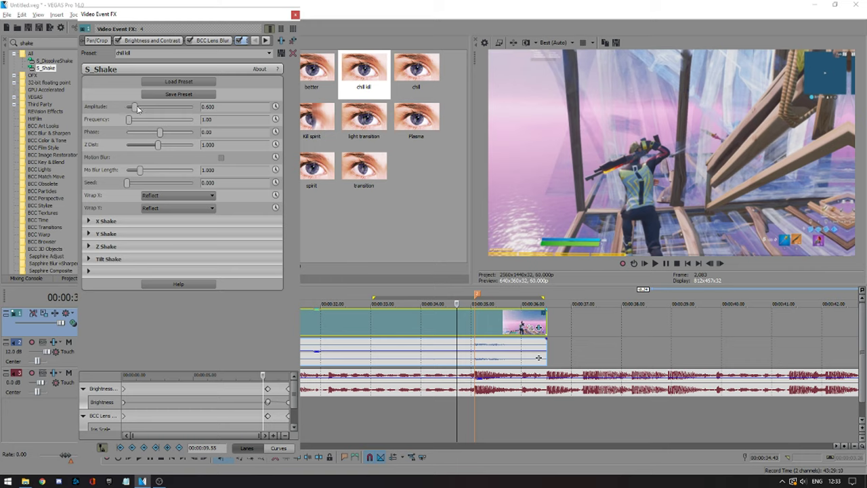
# Set the S_Shake Amplitude to 0 and Frequency to 0.10, and enable animation for both parameters.
pyautogui.moveTo(137, 109); pyautogui.dragTo(97, 113)
pyautogui.click(276, 106)
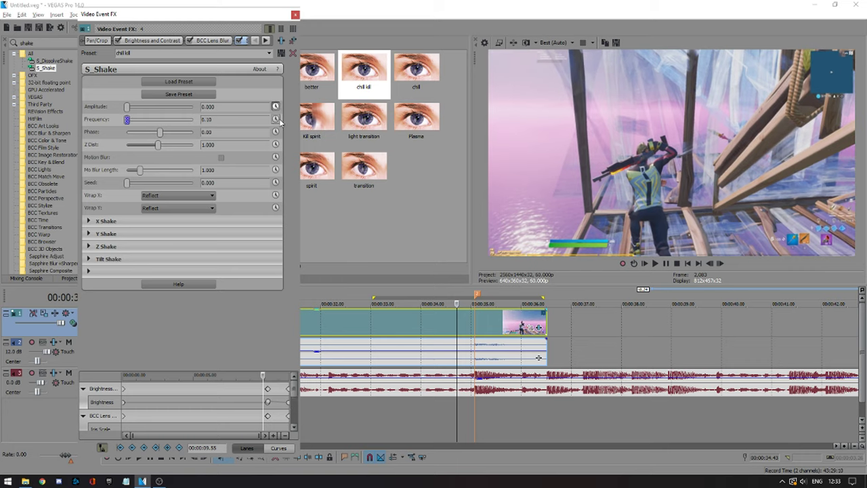
pyautogui.click(275, 119)
# Add S_Shake keyframes at the 00:00:10.16 beat, one frame before it, and after the shot at 00:00:10.47.
pyautogui.click(472, 324)
pyautogui.scroll(3, 473, 324)
pyautogui.moveTo(295, 388); pyautogui.dragTo(294, 416)
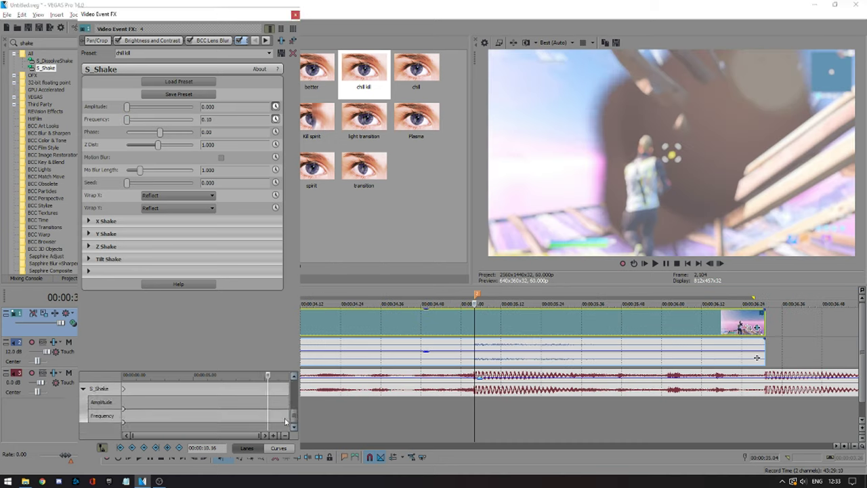
pyautogui.scroll(5, 251, 411)
pyautogui.click(294, 376)
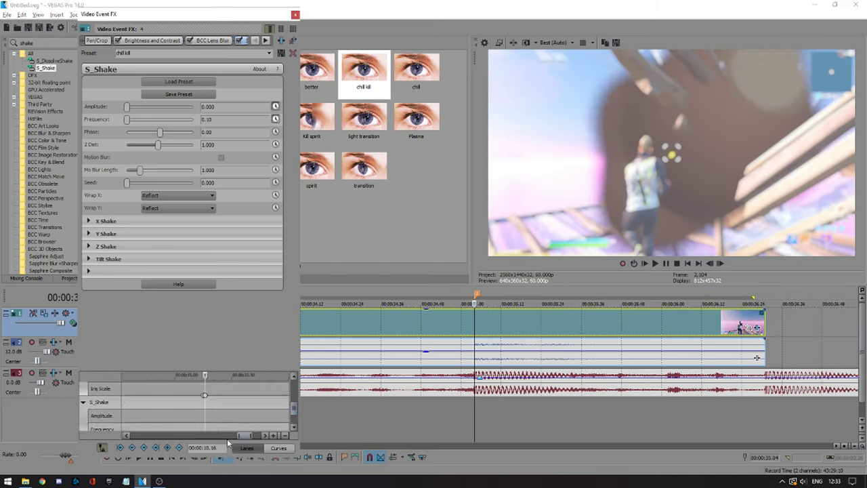
pyautogui.doubleClick(204, 400)
pyautogui.scroll(3, 204, 400)
pyautogui.press('Left')
pyautogui.click(167, 448)
pyautogui.scroll(-3, 232, 415)
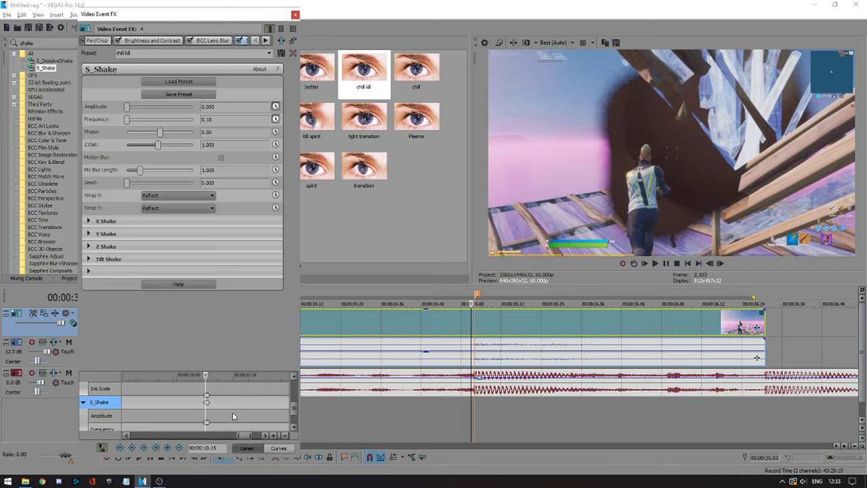
pyautogui.moveTo(242, 409); pyautogui.dragTo(264, 406)
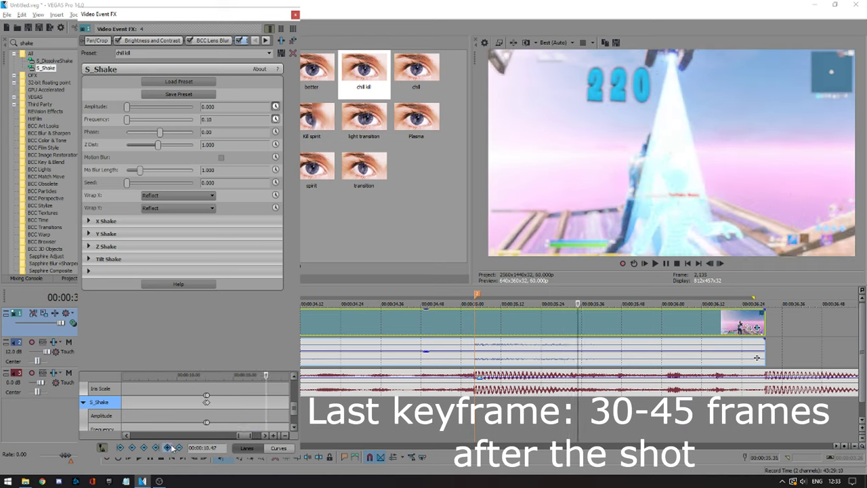
# Set Amplitude to 0.8 and Frequency to 1 at the 00:00:10.16 beat keyframe and close the effect settings.
pyautogui.click(208, 404)
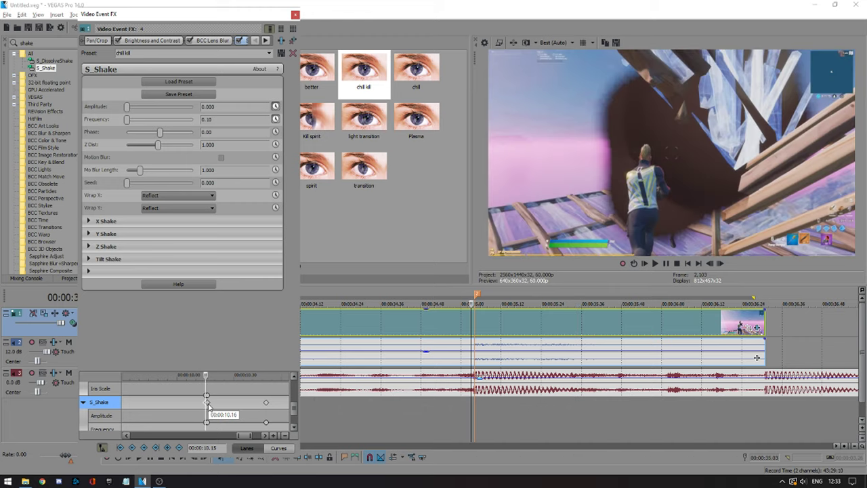
pyautogui.click(206, 403)
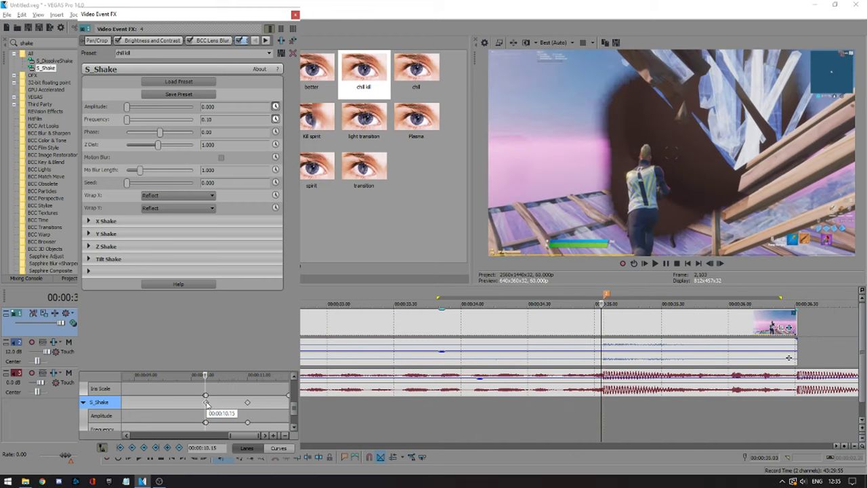
pyautogui.click(207, 405)
pyautogui.scroll(1, 209, 404)
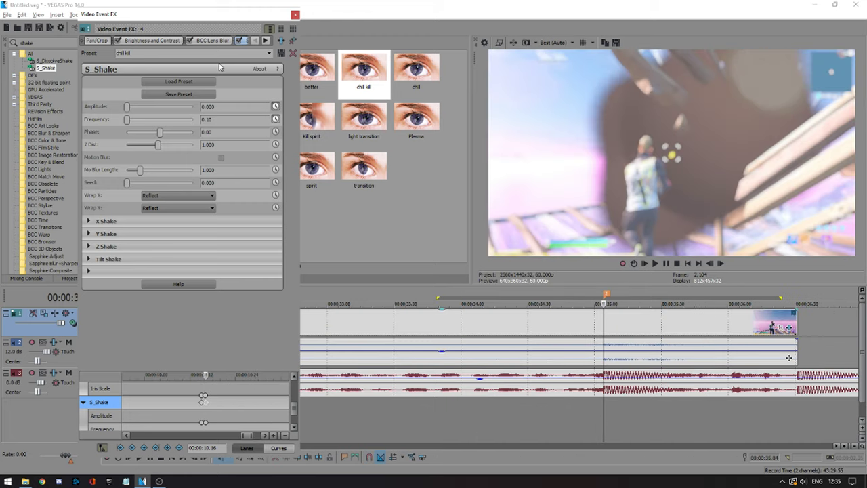
pyautogui.click(231, 105)
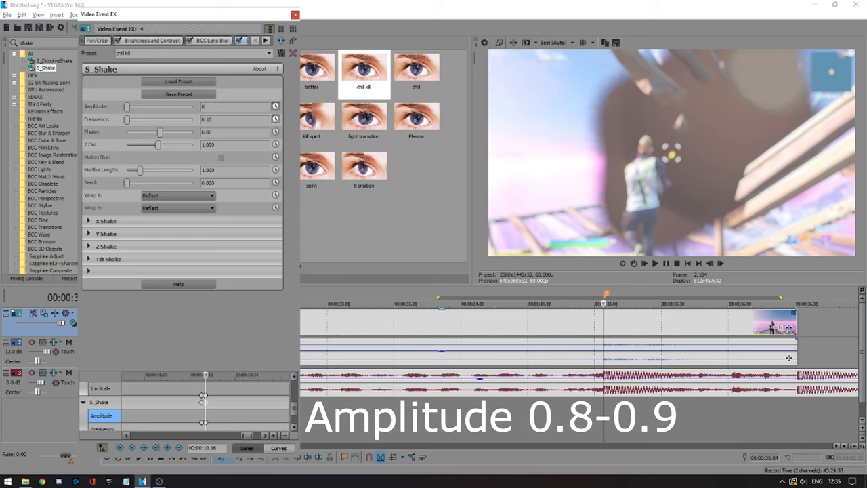
pyautogui.write('0.8')
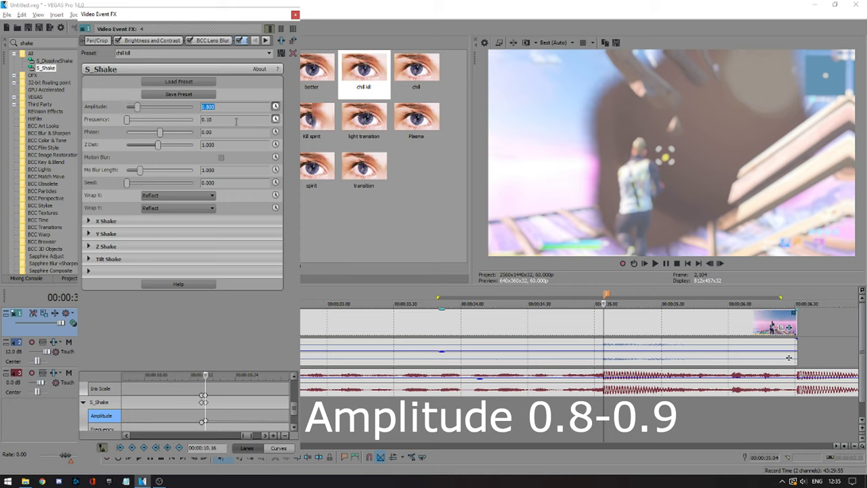
pyautogui.press('Tab')
pyautogui.write('1')
pyautogui.press('Return')
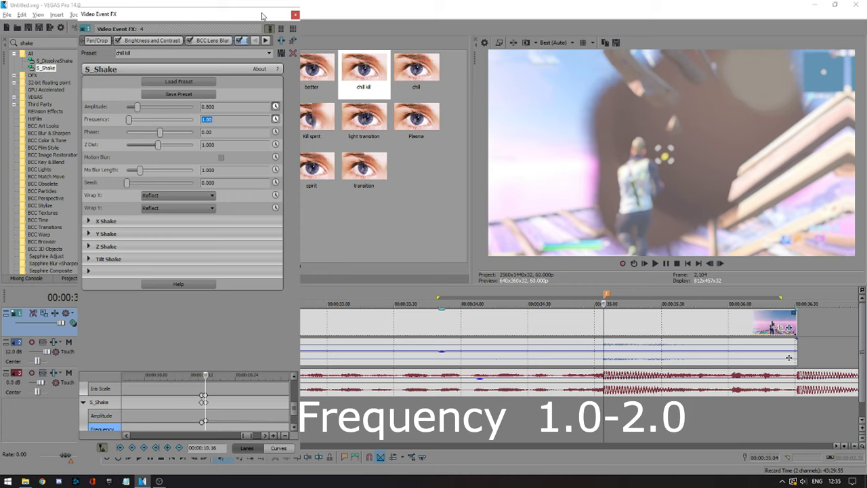
pyautogui.click(295, 15)
# Play back the section around the beat marker to check the shake.
pyautogui.scroll(-2, 384, 339)
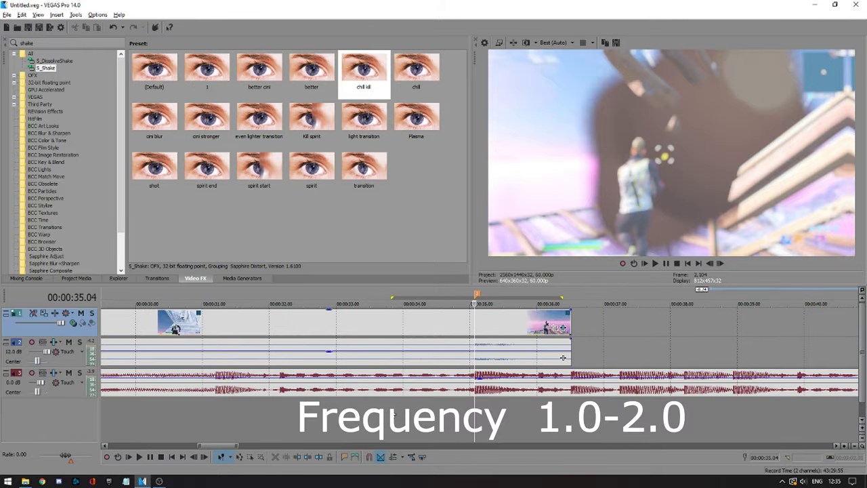
pyautogui.click(383, 338)
pyautogui.moveTo(563, 357); pyautogui.dragTo(384, 356)
pyautogui.press('space')
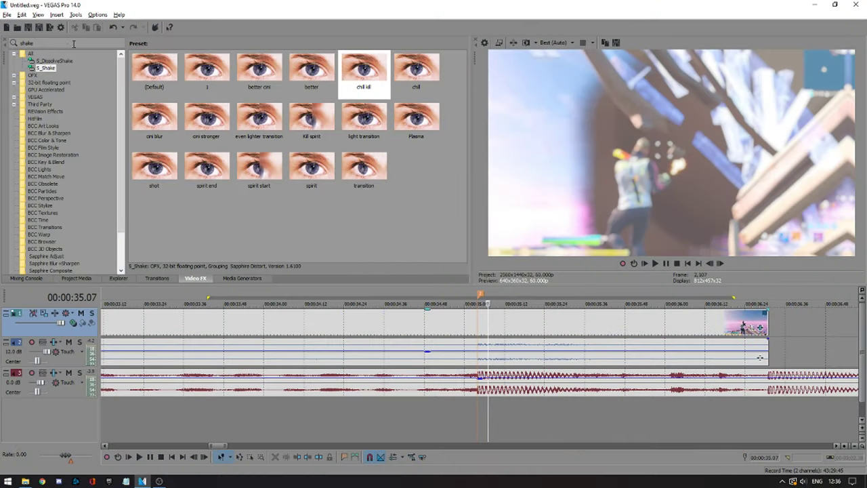
# Find Pinch/Punch by searching for "pinch" and apply its Maximum Pinch preset to the gameplay clip.
pyautogui.write('p')
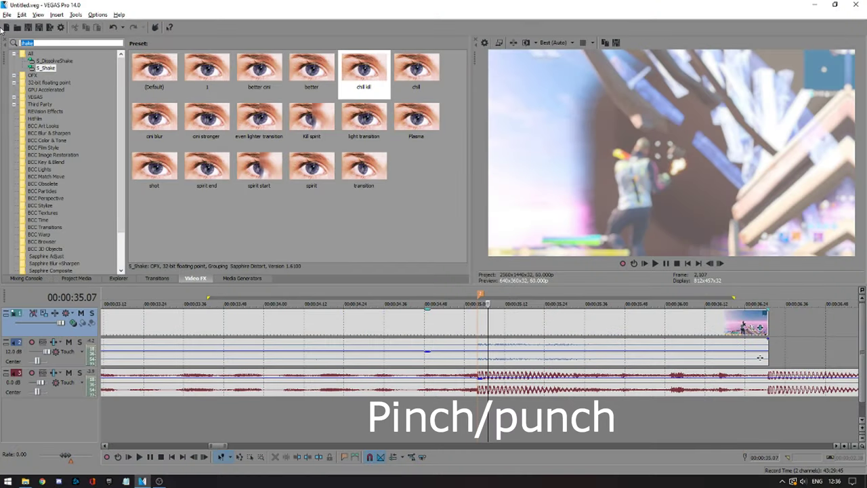
pyautogui.write('inch')
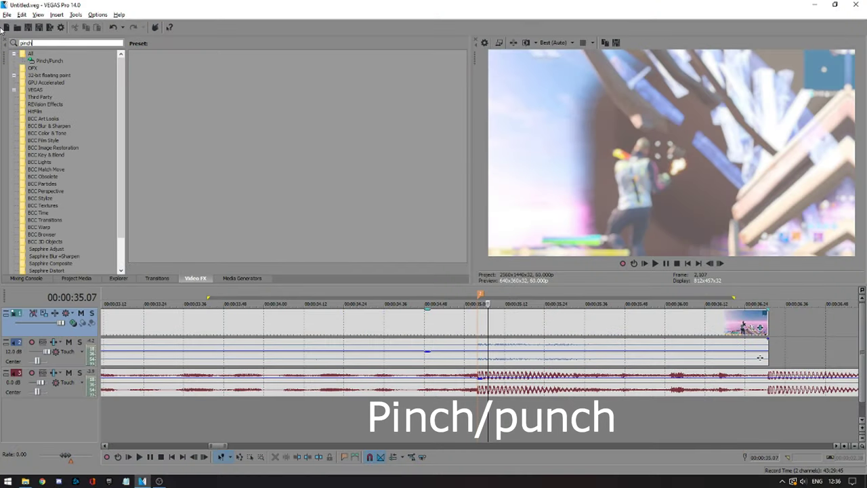
pyautogui.click(47, 62)
pyautogui.moveTo(255, 66)
pyautogui.mouseDown()
pyautogui.moveTo(559, 332)
pyautogui.moveTo(256, 57)
pyautogui.moveTo(261, 76)
pyautogui.mouseUp()
pyautogui.moveTo(514, 335); pyautogui.dragTo(515, 332)
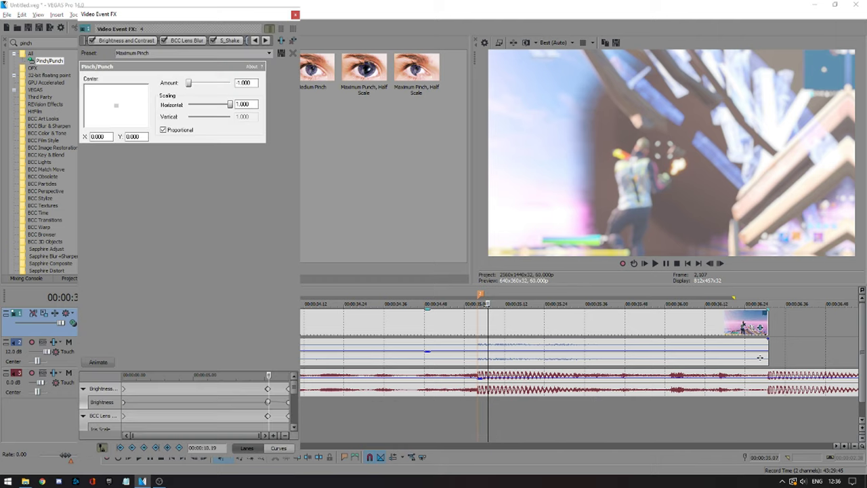
# Set the Pinch/Punch Amount to 0 with the playhead at the beat marker.
pyautogui.click(480, 331)
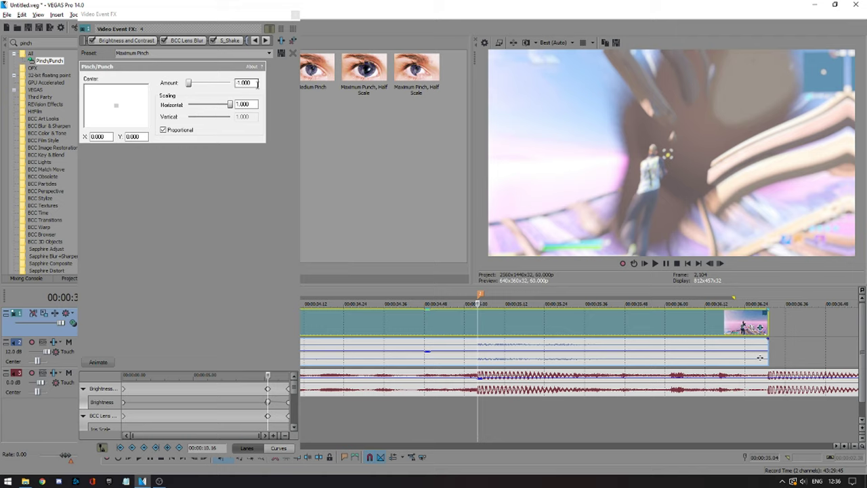
pyautogui.moveTo(256, 84); pyautogui.dragTo(111, 75)
pyautogui.press('Return')
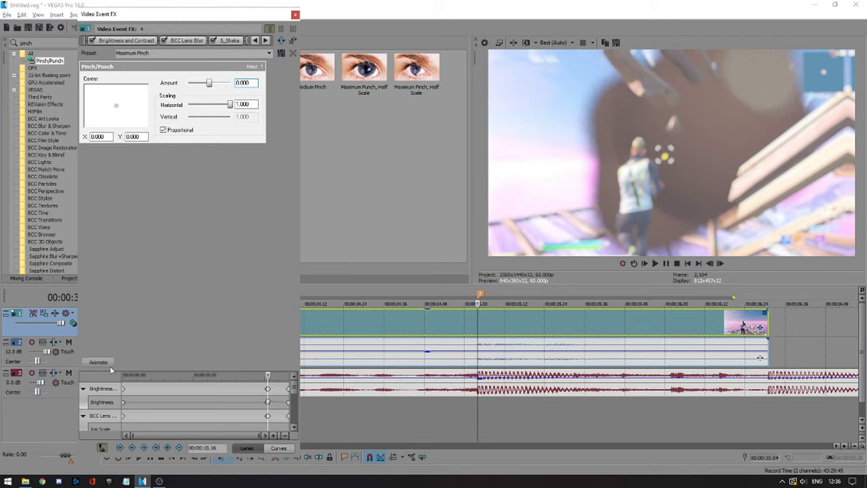
# Animate Pinch/Punch with keyframes at the 00:00:10.16 beat and one frame before it at 00:00:10.15.
pyautogui.moveTo(293, 386); pyautogui.dragTo(192, 440)
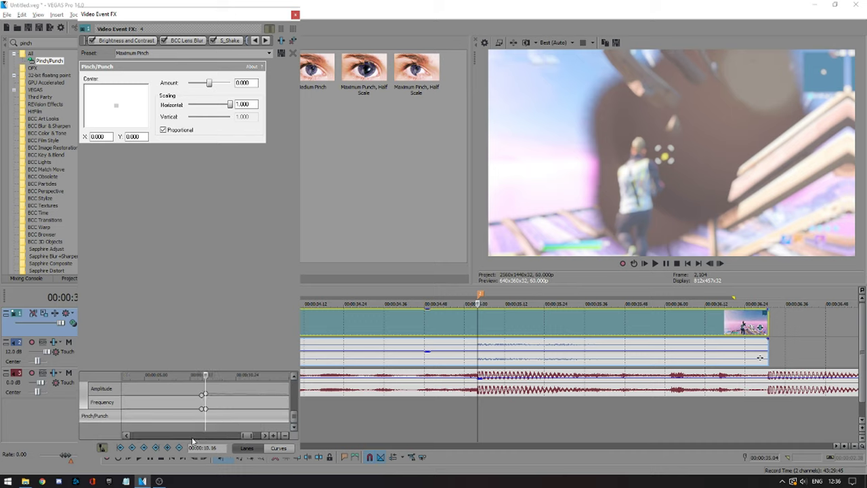
pyautogui.scroll(2, 178, 427)
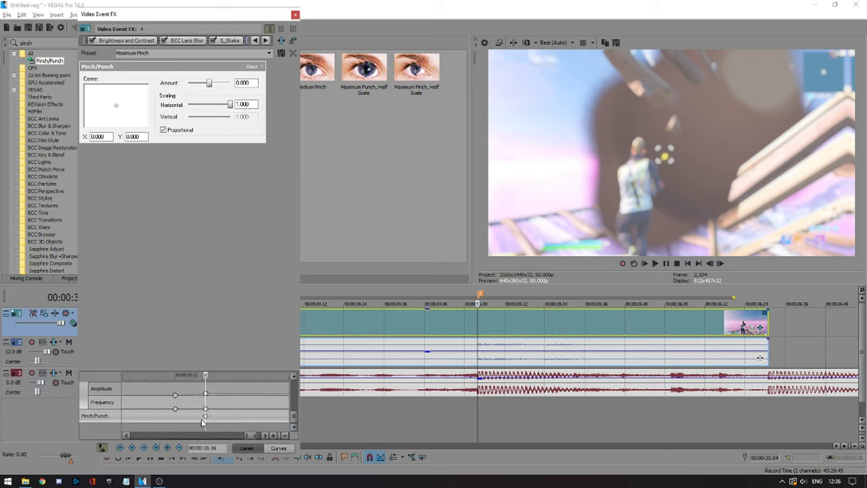
pyautogui.click(208, 420)
pyautogui.click(169, 448)
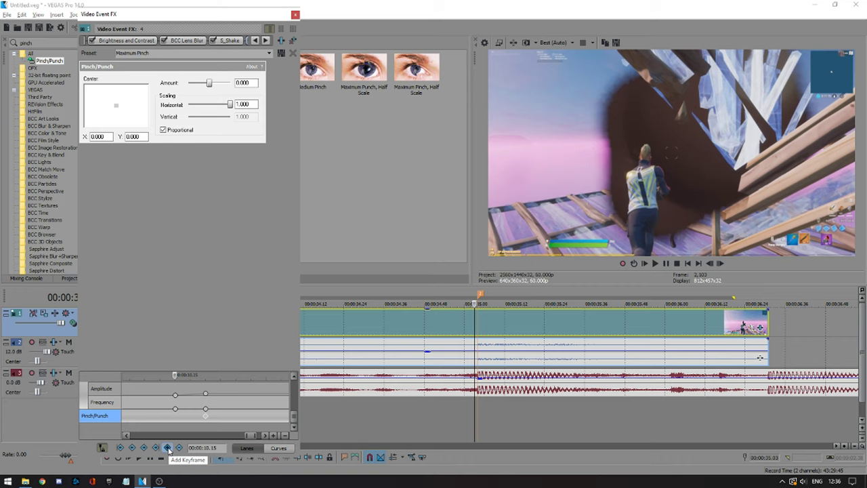
pyautogui.click(168, 448)
# Add another Pinch/Punch keyframe 20 frames before the 00:00:10.15 keyframe.
pyautogui.scroll(-1, 210, 433)
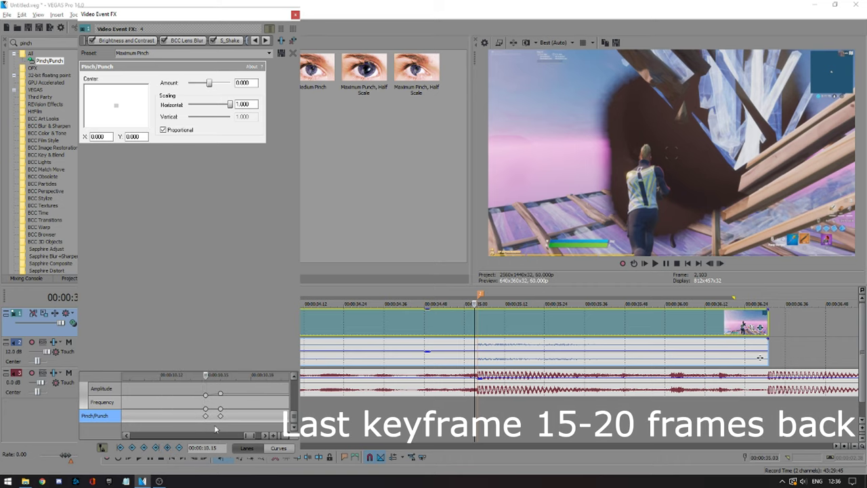
pyautogui.press('Left')
pyautogui.press('Left')
pyautogui.press('Left')
pyautogui.press('Left')
pyautogui.press('Left')
pyautogui.press('Left')
pyautogui.press('Left')
pyautogui.press('Left')
pyautogui.press('Left')
pyautogui.press('Left')
pyautogui.press('Left')
pyautogui.press('Left')
pyautogui.press('Left')
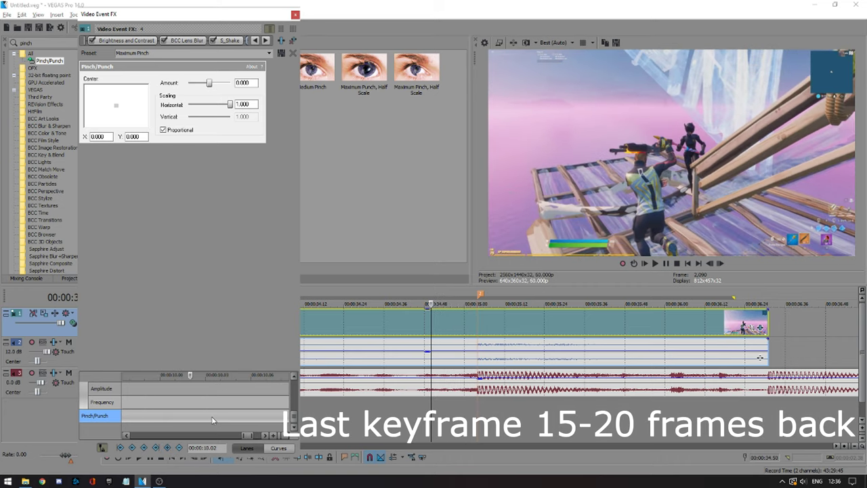
pyautogui.press('Left')
pyautogui.press('Left')
pyautogui.press('Left')
pyautogui.press('Left')
pyautogui.press('Left')
pyautogui.press('Left')
pyautogui.press('Left')
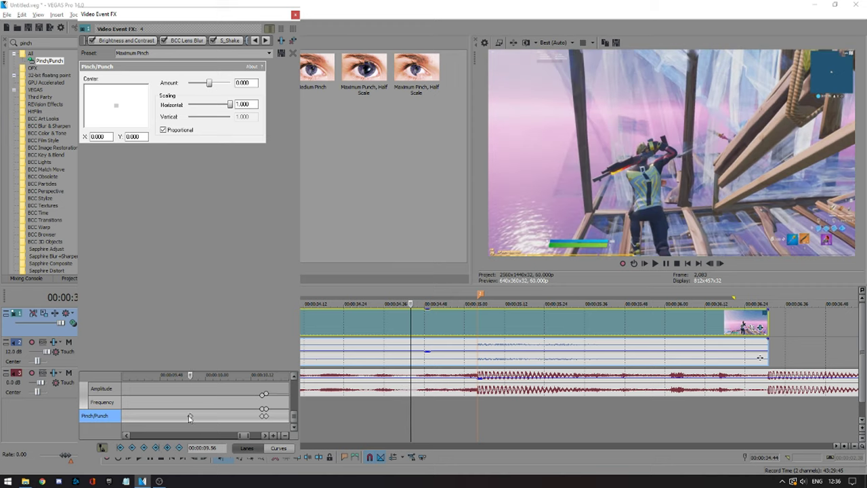
pyautogui.doubleClick(190, 416)
# Set the Pinch/Punch Amount to -1 at the 00:00:10.15 keyframe and mark the section around the beat for playback.
pyautogui.click(263, 415)
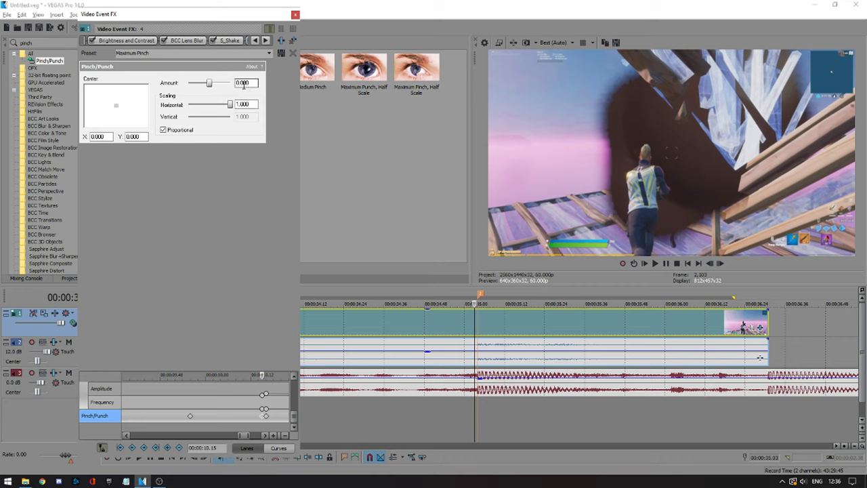
pyautogui.doubleClick(243, 83)
pyautogui.scroll(4, 267, 420)
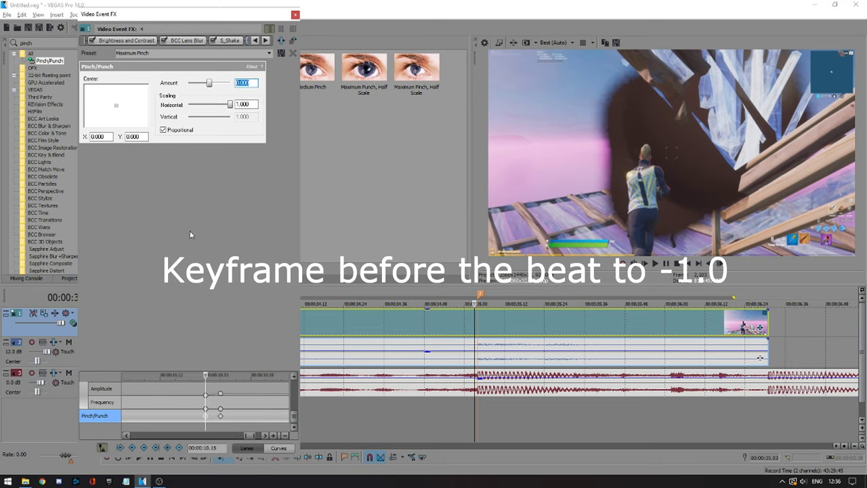
pyautogui.moveTo(212, 89); pyautogui.dragTo(180, 84)
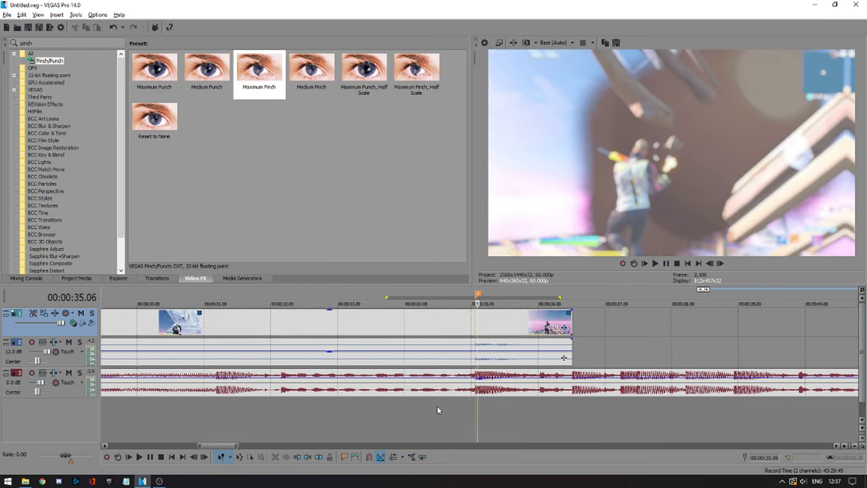
pyautogui.moveTo(403, 414); pyautogui.dragTo(562, 416)
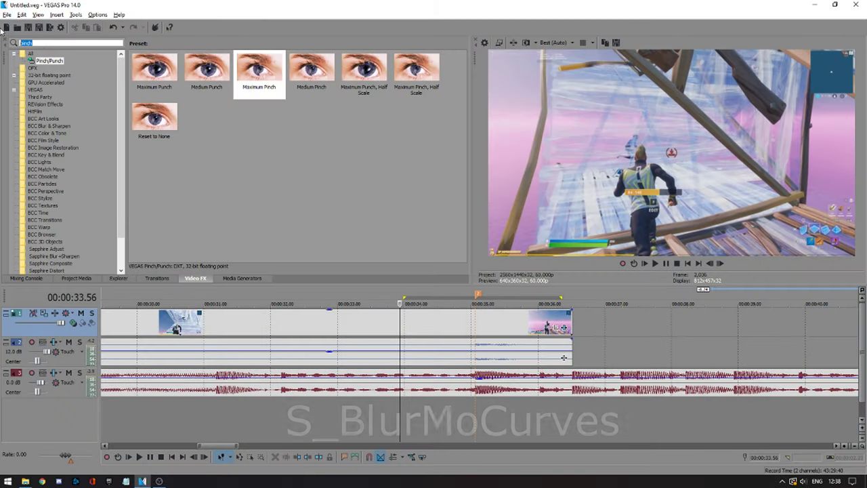
# Find S_BlurMoCurves by searching for "blurmoc" and apply its third listed preset to the gameplay clip.
pyautogui.write('b')
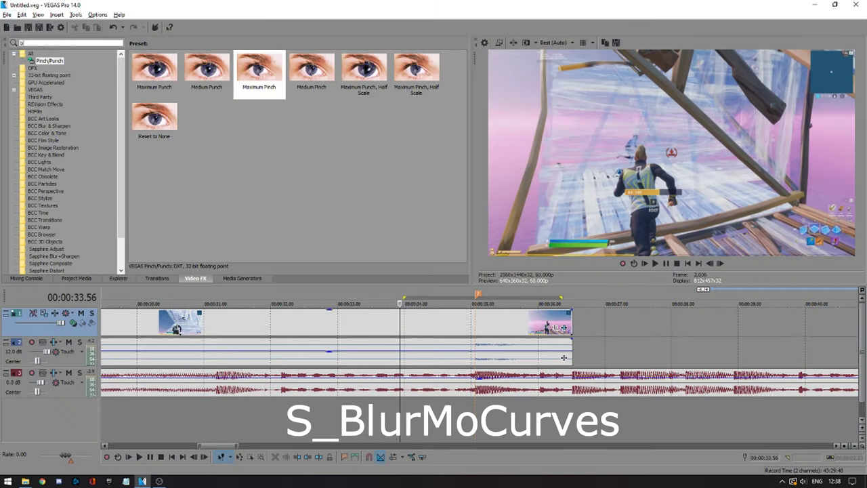
pyautogui.write('lurmoc')
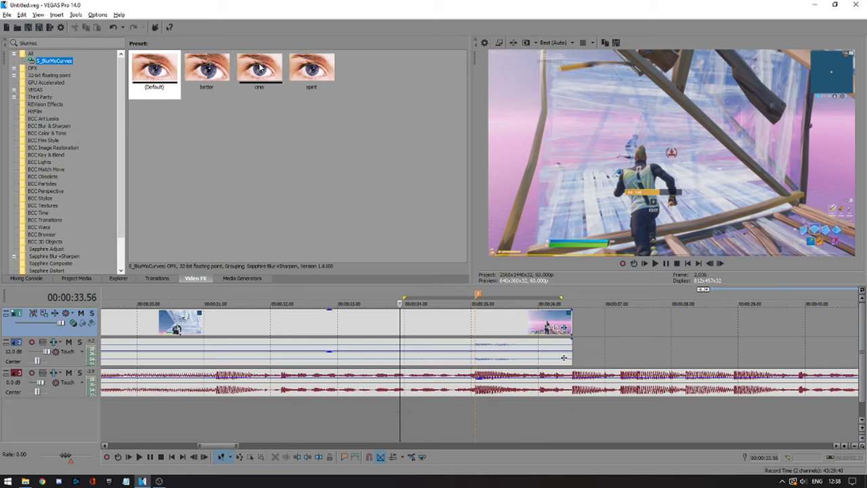
pyautogui.moveTo(265, 75); pyautogui.dragTo(459, 326)
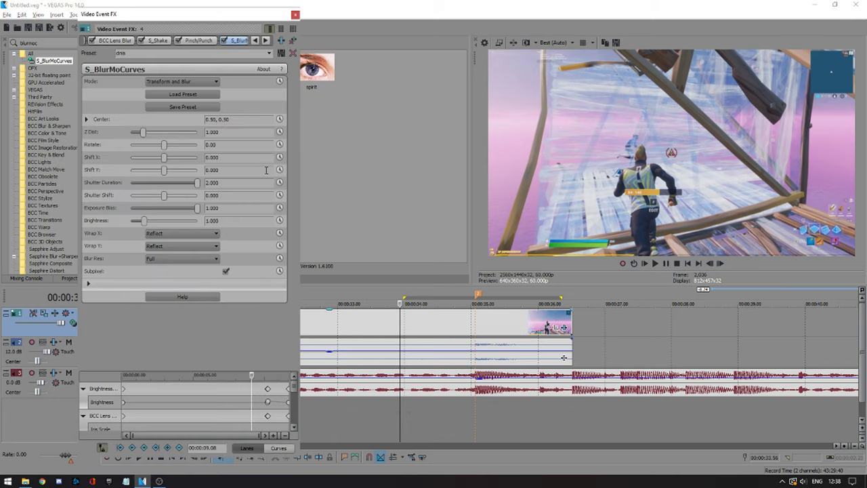
# Enable animation of the S_BlurMoCurves Z Dist with a keyframe at the beat, effect time 00:00:10.16.
pyautogui.click(478, 331)
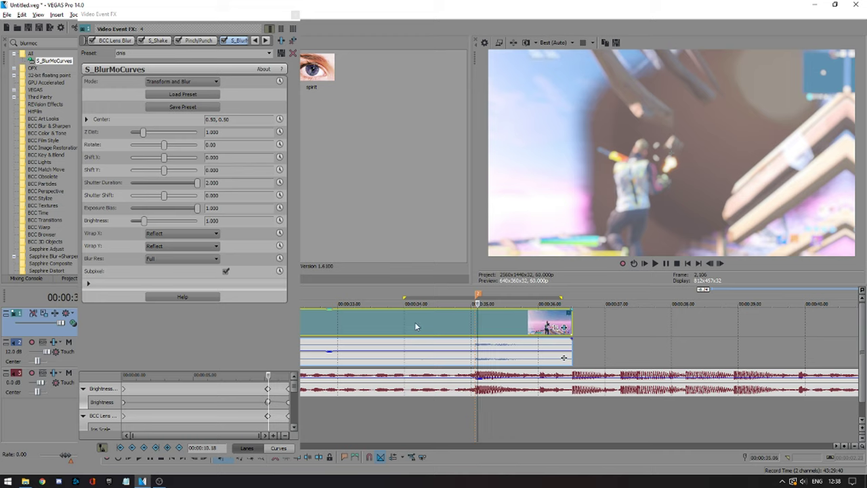
pyautogui.click(474, 328)
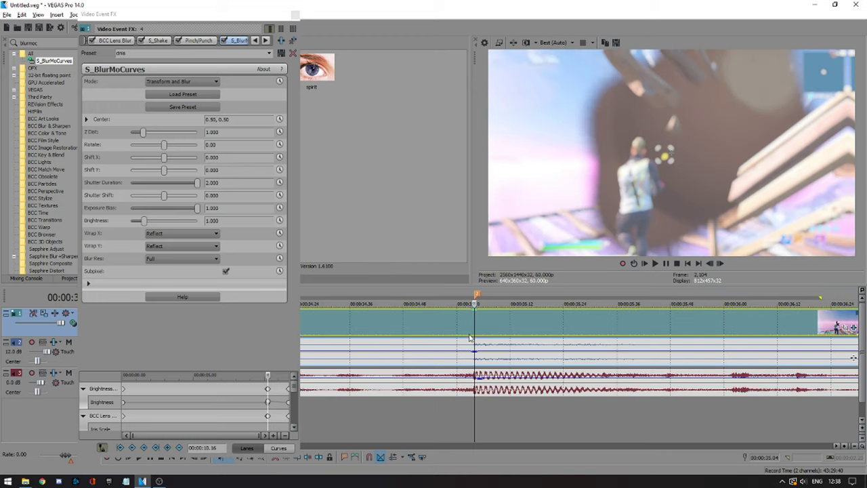
pyautogui.click(280, 133)
pyautogui.moveTo(294, 386); pyautogui.dragTo(293, 427)
pyautogui.scroll(4, 208, 412)
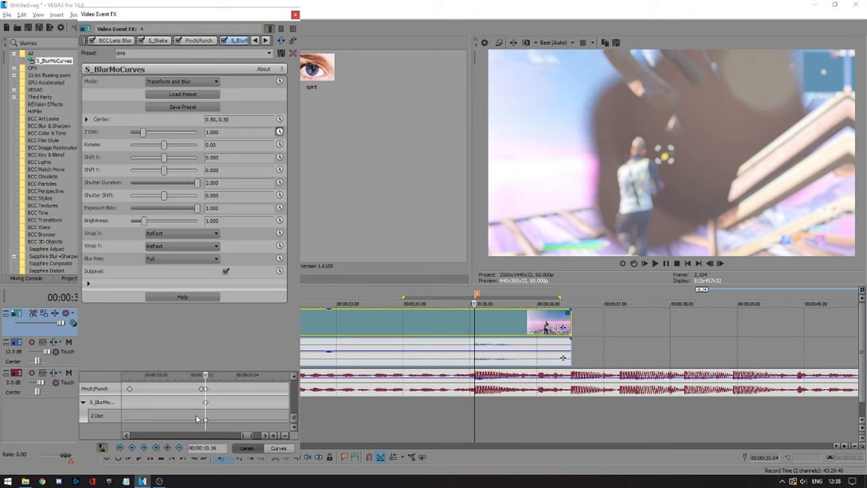
# Add S_BlurMoCurves keyframes one frame before the beat, at effect time 00:00:10.15, and at 00:00:11.00.
pyautogui.click(206, 402)
pyautogui.press('Left')
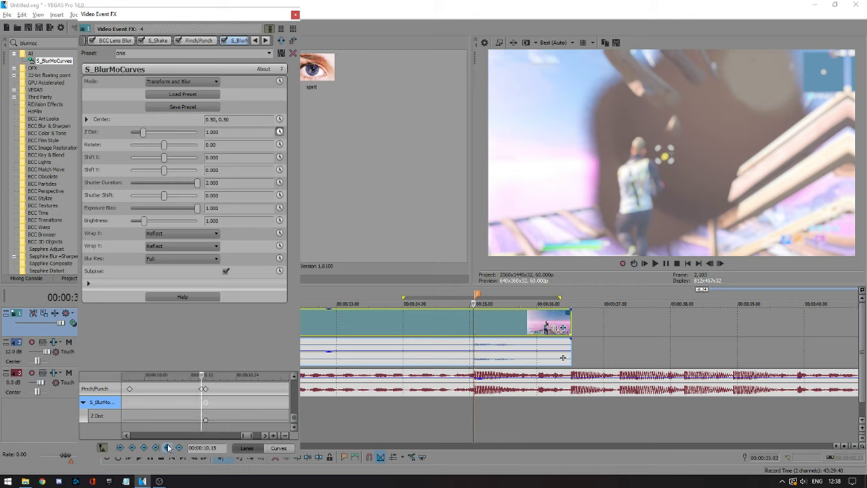
pyautogui.scroll(-4, 233, 399)
pyautogui.click(248, 401)
pyautogui.moveTo(221, 419); pyautogui.dragTo(293, 421)
pyautogui.click(247, 402)
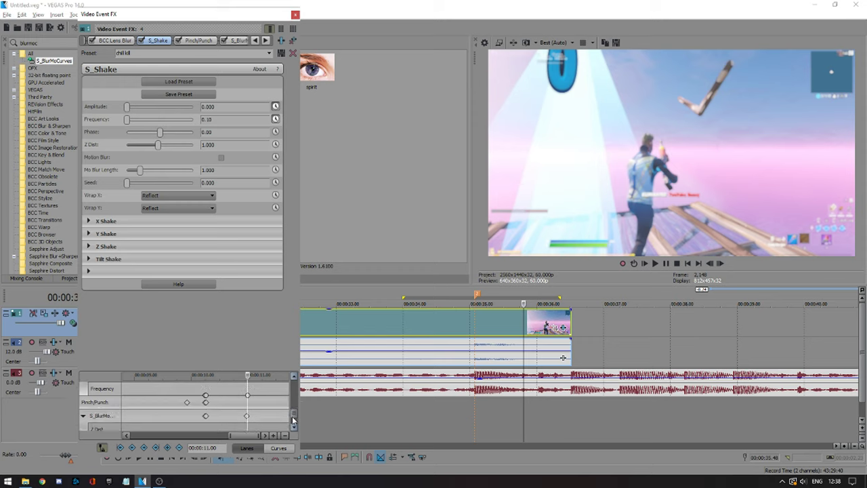
# Set the S_BlurMoCurves Z Dist to 0.9 at the 00:00:10.16 keyframe and close the effect settings.
pyautogui.click(170, 415)
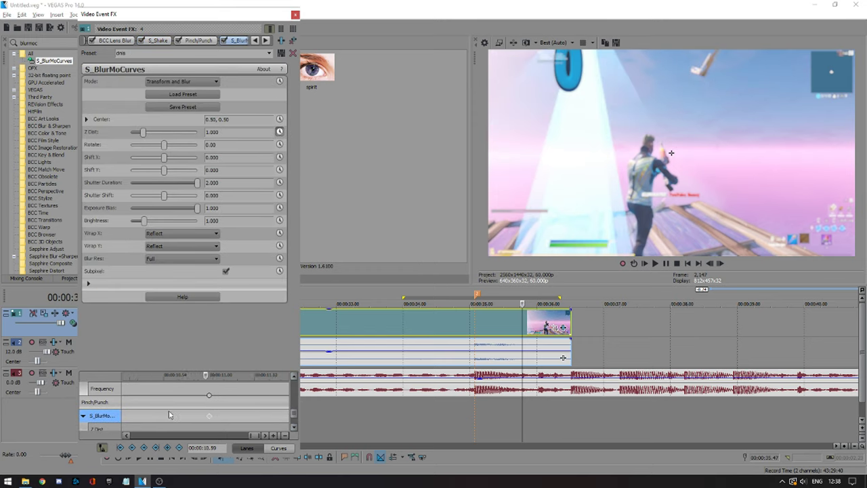
pyautogui.scroll(-3, 169, 414)
pyautogui.click(206, 416)
pyautogui.scroll(4, 214, 418)
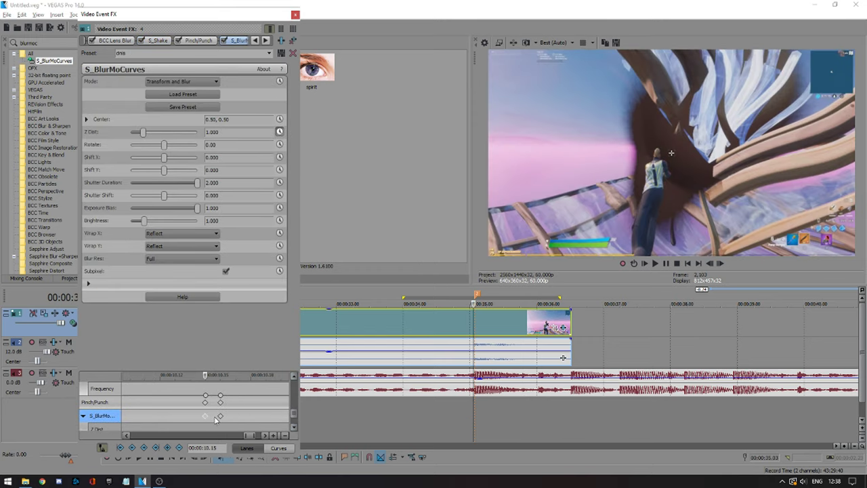
pyautogui.click(219, 417)
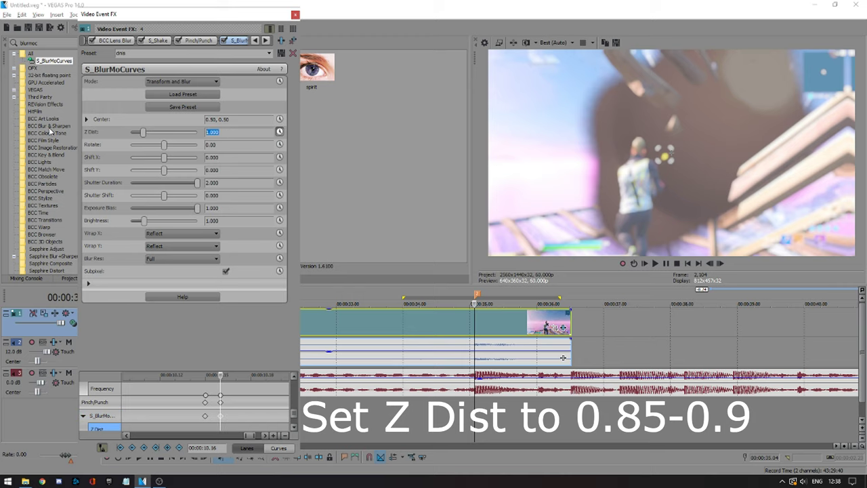
pyautogui.write('0.85')
pyautogui.press('Return')
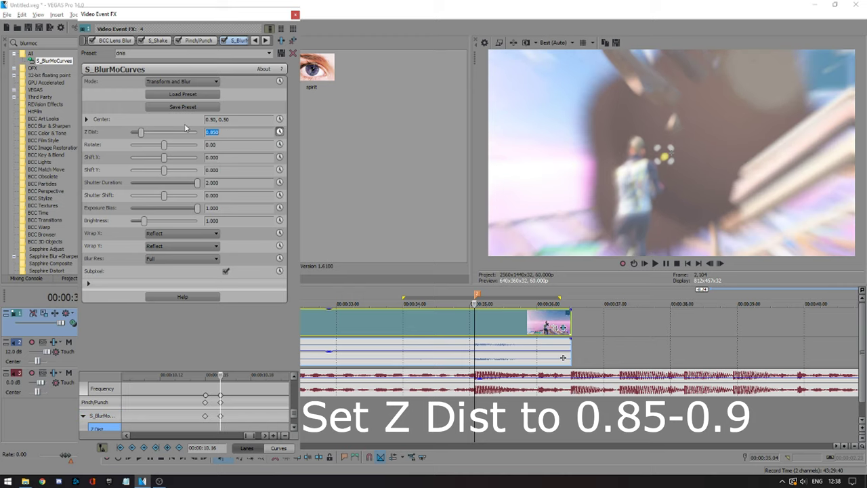
pyautogui.write('00')
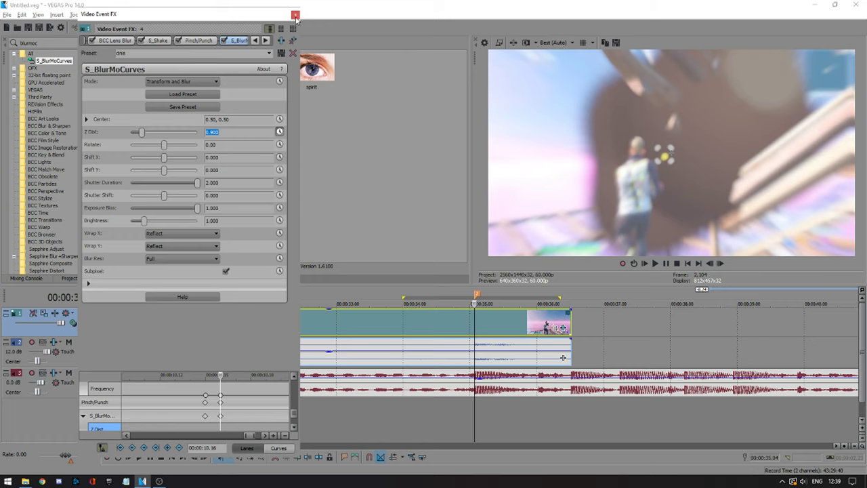
pyautogui.click(295, 15)
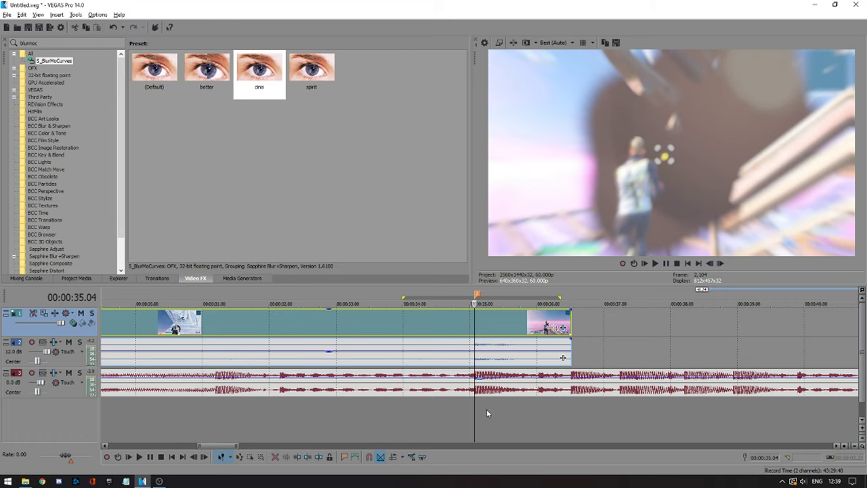
# Deselect the clip, mark a playback section around the 00:00:35.04 beat marker and place the playhead at 00:00:34.38.
pyautogui.click(382, 403)
pyautogui.click(452, 419)
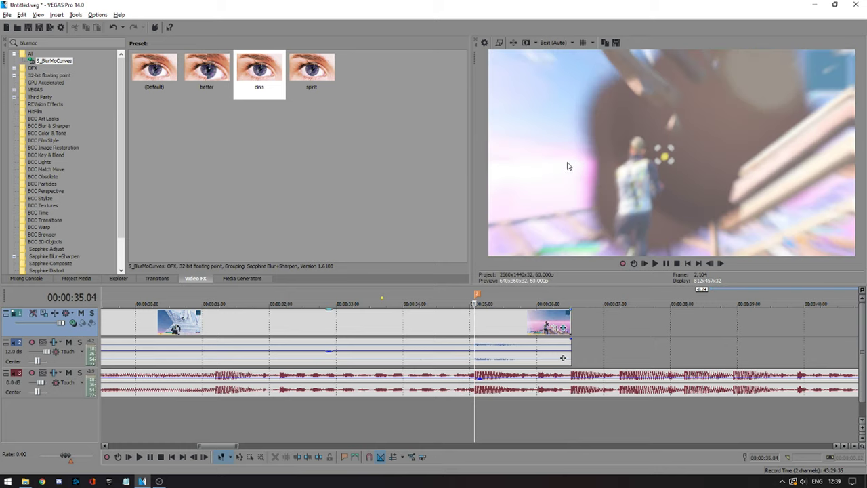
pyautogui.press('Left')
pyautogui.press('Right')
pyautogui.moveTo(431, 403); pyautogui.dragTo(561, 403)
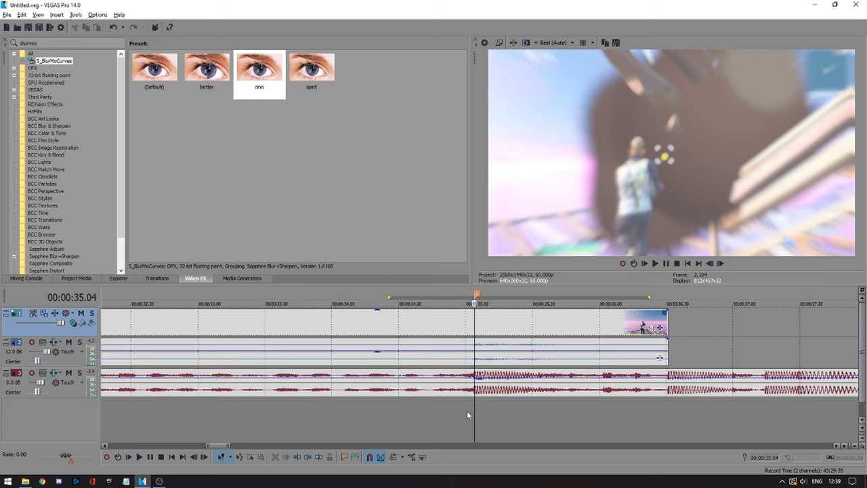
pyautogui.scroll(-4, 447, 419)
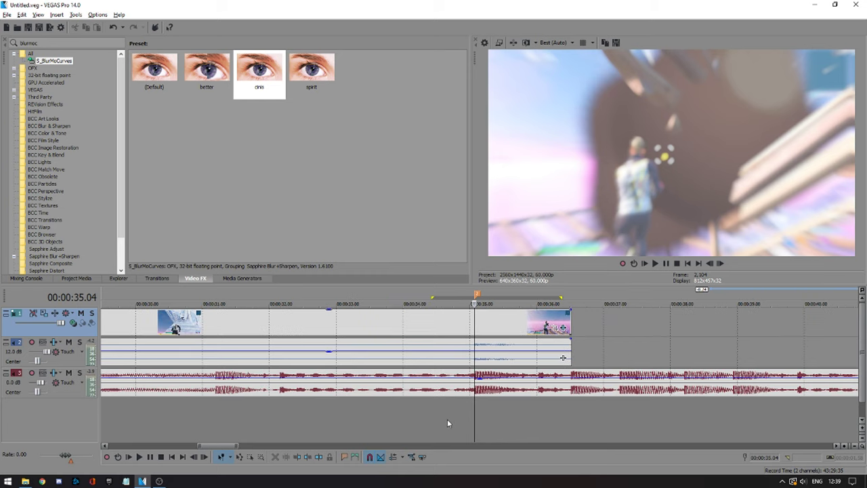
pyautogui.click(452, 412)
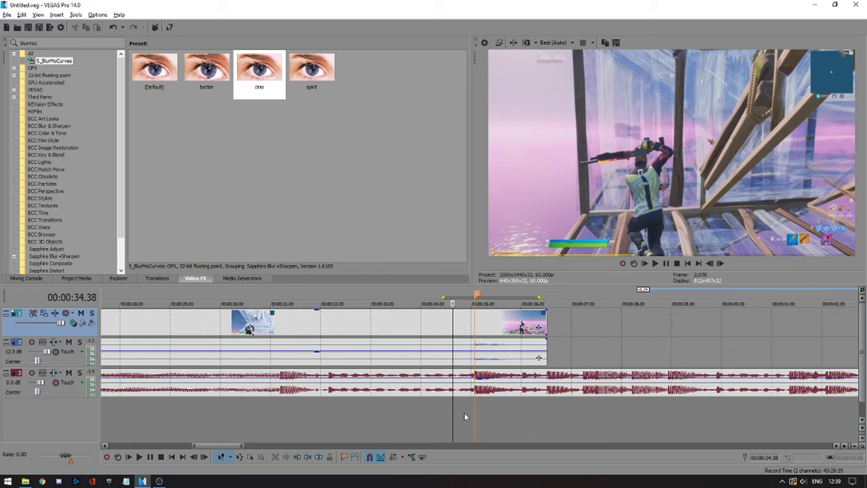
pyautogui.hotkey('ctrl', 'v')
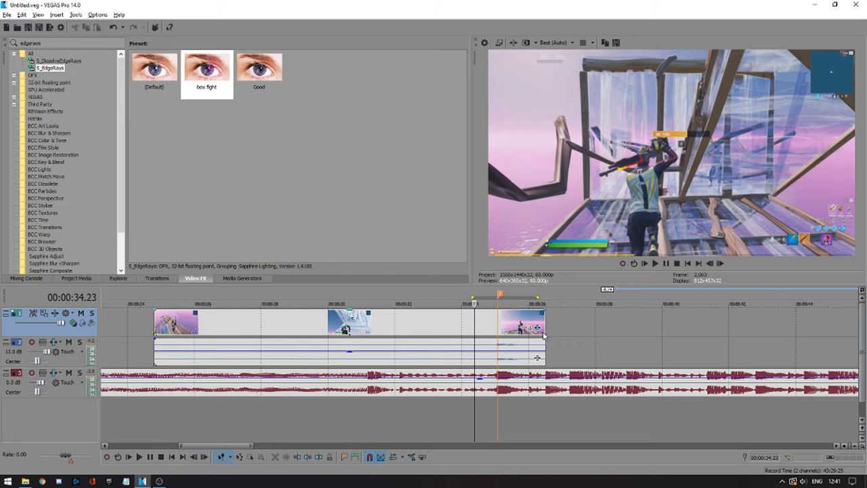
# Insert a Velocity envelope on the gameplay clip.
pyautogui.click(505, 328)
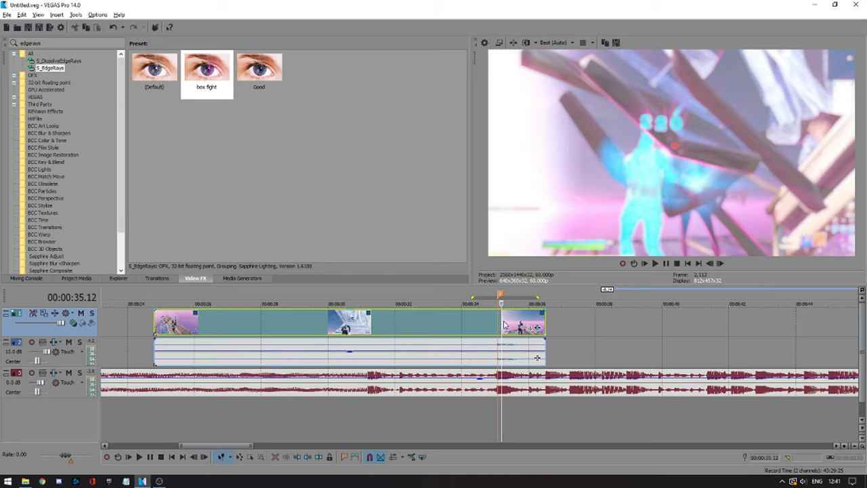
pyautogui.scroll(3, 474, 327)
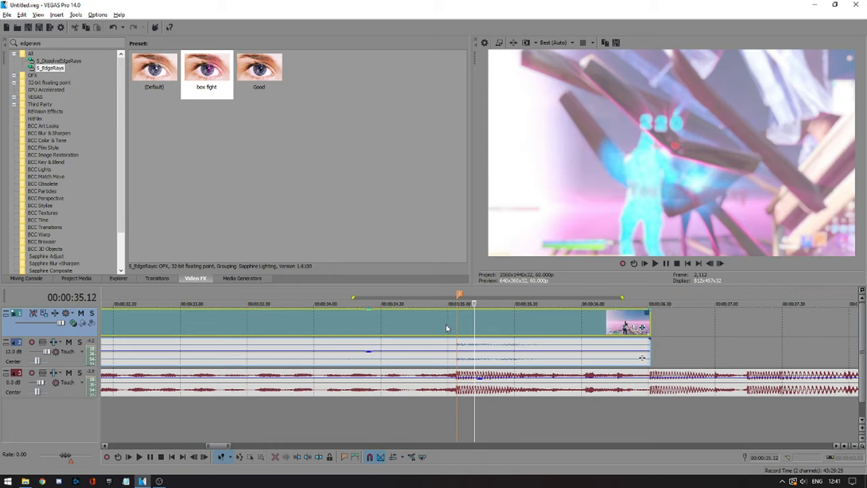
pyautogui.rightClick(446, 324)
pyautogui.moveTo(500, 231)
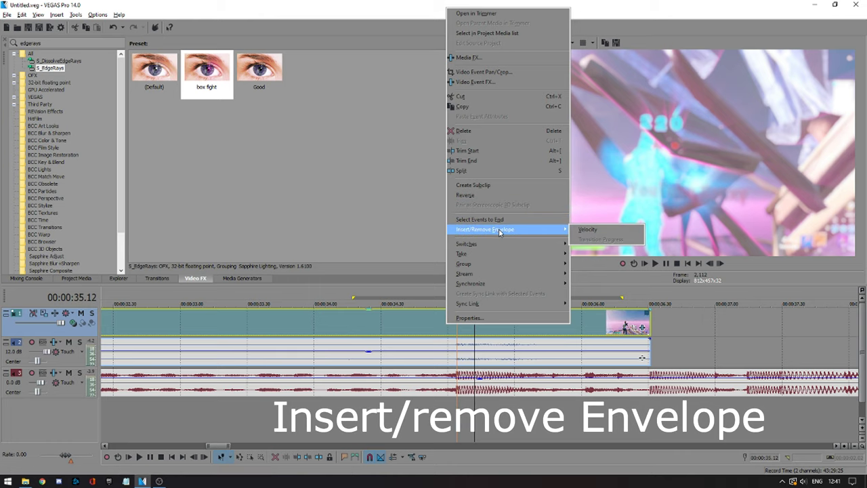
pyautogui.click(585, 232)
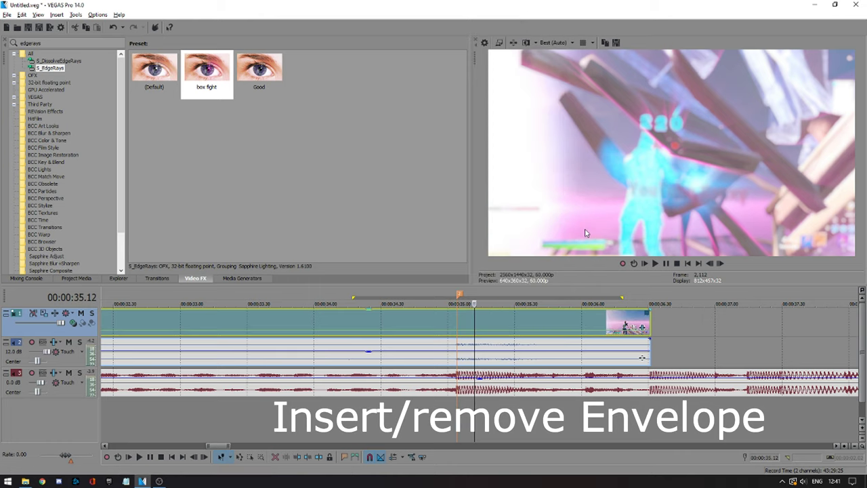
# Add a velocity envelope point on the beat marker at 00:00:35.04 and set it to normal velocity.
pyautogui.click(460, 325)
pyautogui.scroll(4, 467, 328)
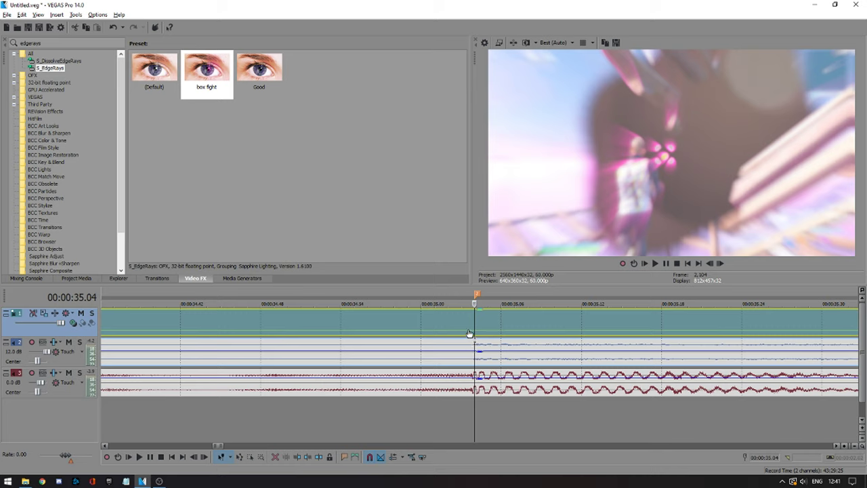
pyautogui.scroll(4, 474, 333)
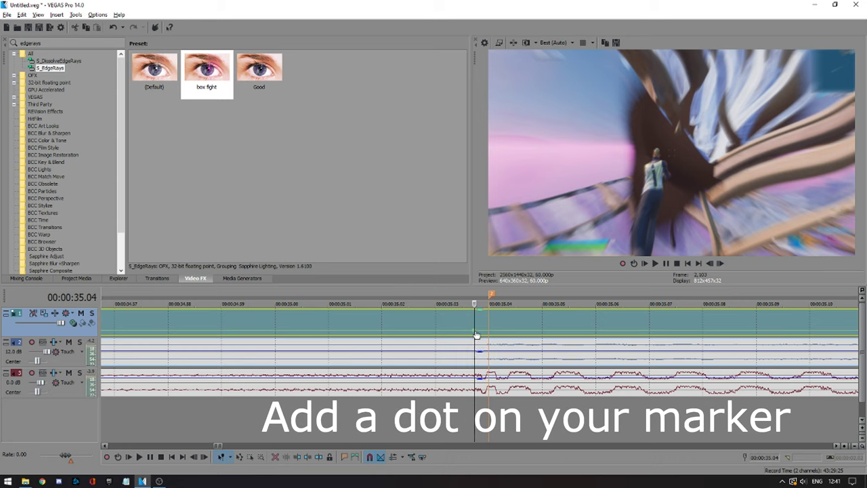
pyautogui.moveTo(474, 330); pyautogui.dragTo(489, 331)
pyautogui.rightClick(489, 332)
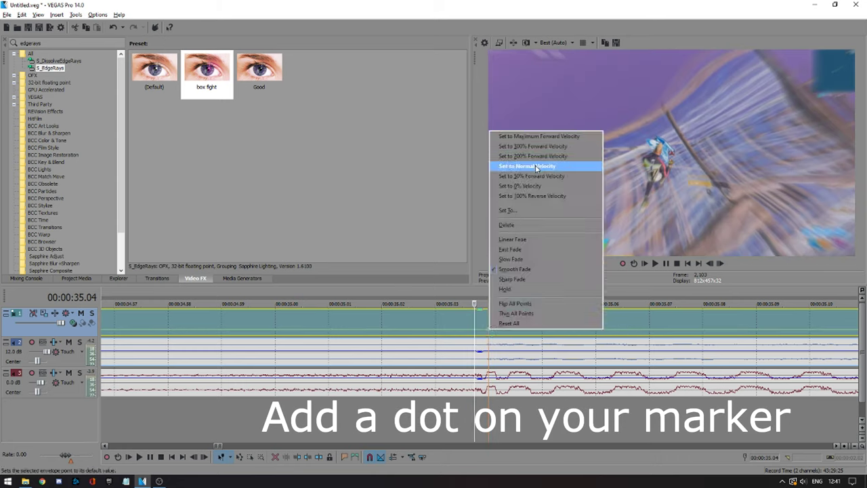
pyautogui.click(536, 166)
# Add another velocity envelope point five frames before the marker, at 00:00:34.59.
pyautogui.scroll(-5, 487, 328)
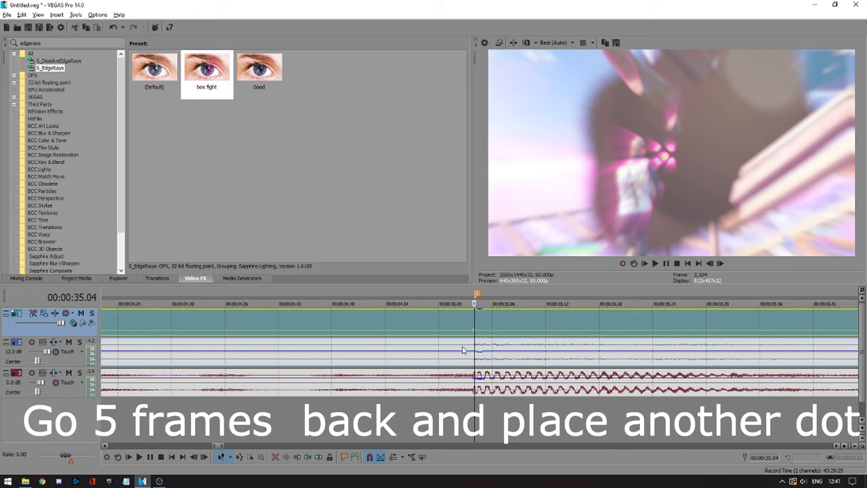
pyautogui.press('Left')
pyautogui.press('Left')
pyautogui.press('Left')
pyautogui.press('Left')
pyautogui.press('Left')
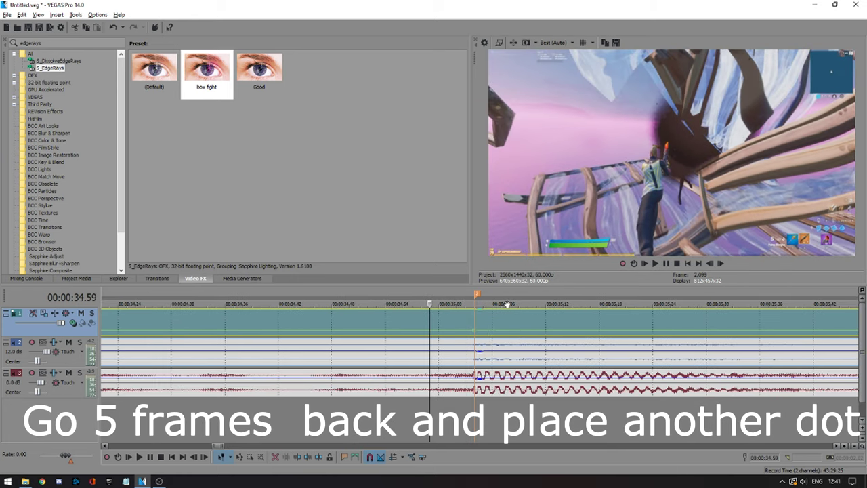
# Add a third velocity envelope point five frames after the marker, at 00:00:35.09.
pyautogui.scroll(3, 507, 304)
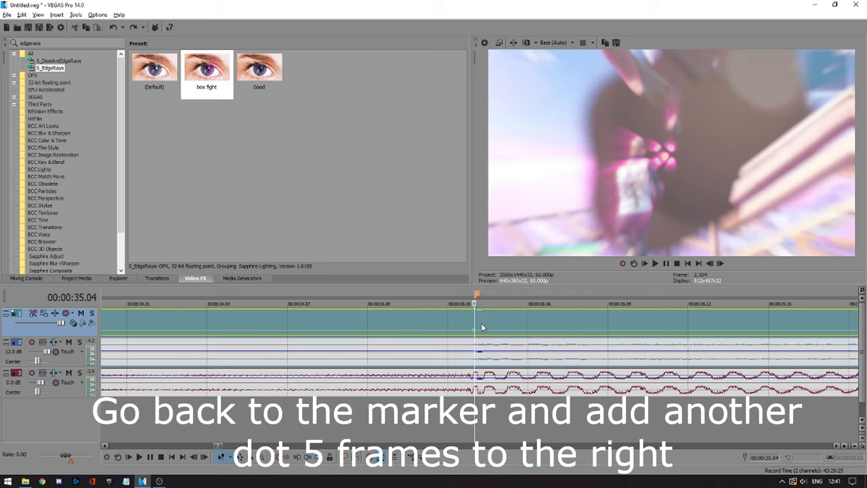
pyautogui.press('Right')
pyautogui.press('Right')
pyautogui.press('Right')
pyautogui.press('Right')
pyautogui.press('Right')
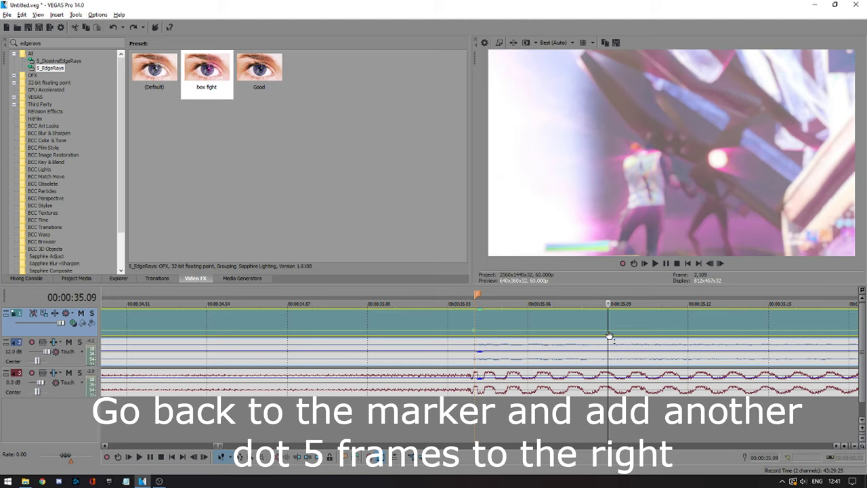
pyautogui.doubleClick(608, 332)
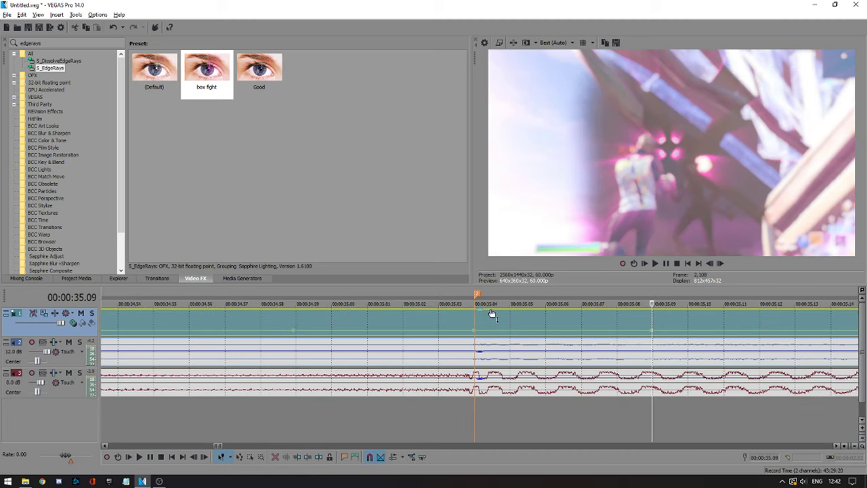
# Set the velocity point on the marker to 400% and play back the speed ramp.
pyautogui.click(475, 319)
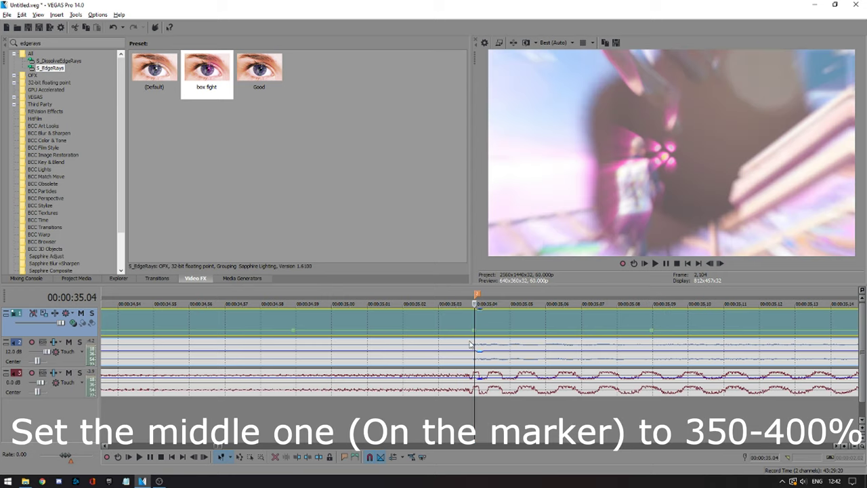
pyautogui.rightClick(476, 334)
pyautogui.click(507, 214)
pyautogui.write('400')
pyautogui.press('Return')
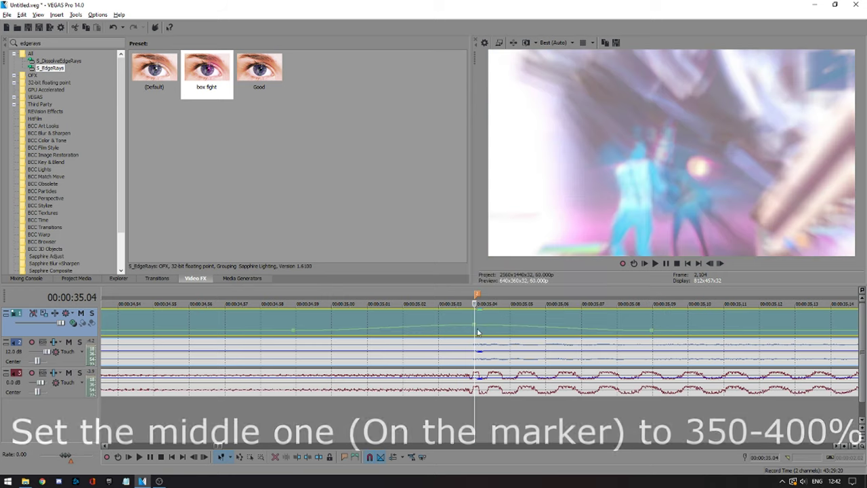
pyautogui.scroll(-3, 449, 336)
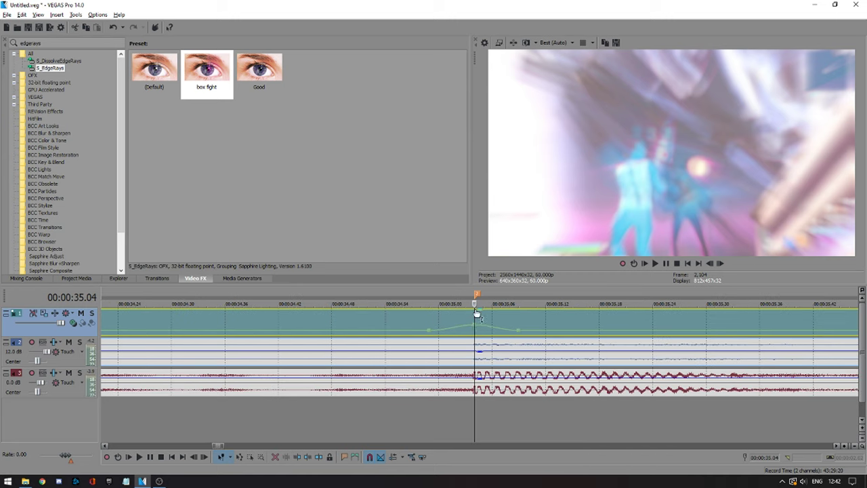
pyautogui.click(433, 315)
pyautogui.press('space')
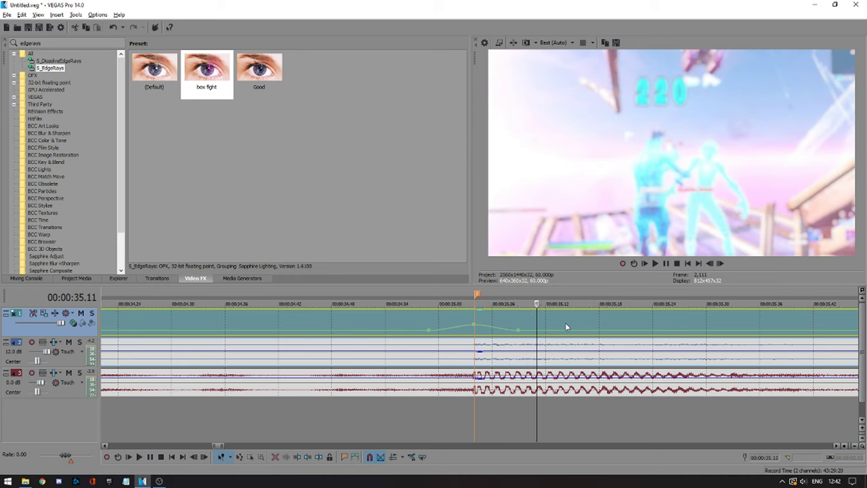
# Disable resample in the gameplay clip's properties.
pyautogui.rightClick(564, 322)
pyautogui.click(596, 311)
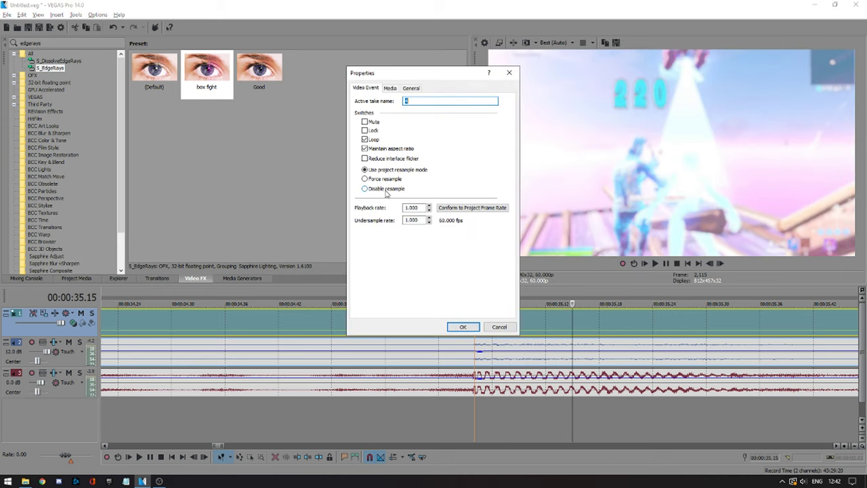
pyautogui.click(477, 326)
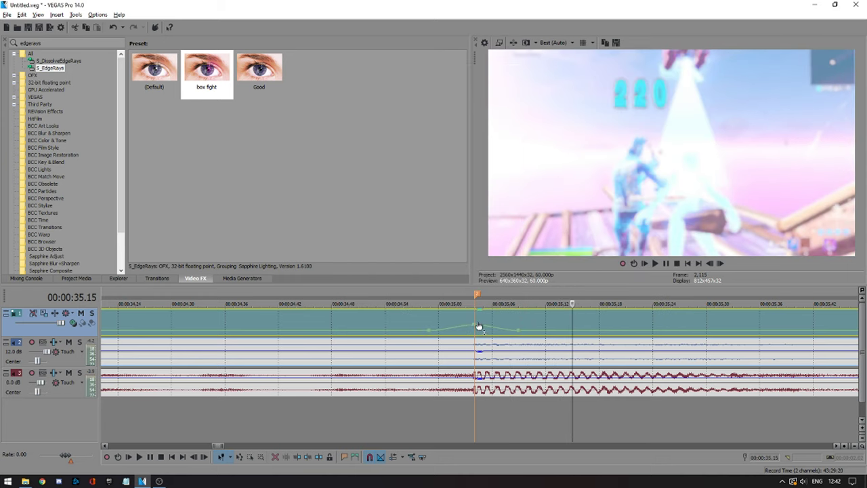
# Set the velocity curve before the marker to Slow Fade and the curve after it to Fast Fade.
pyautogui.click(476, 328)
pyautogui.scroll(-2, 470, 332)
pyautogui.scroll(4, 467, 332)
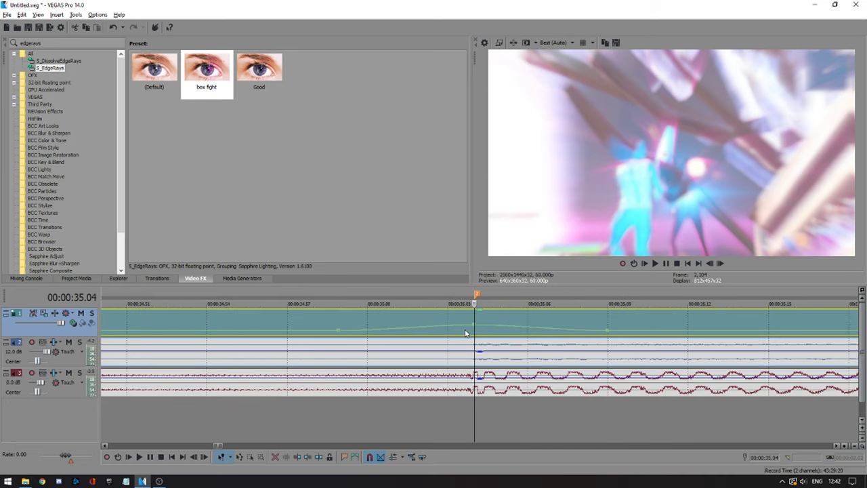
pyautogui.rightClick(427, 329)
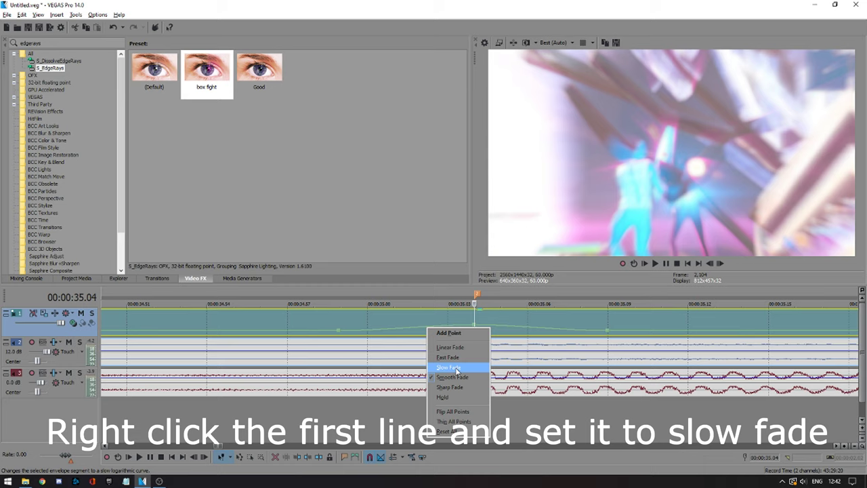
pyautogui.click(450, 367)
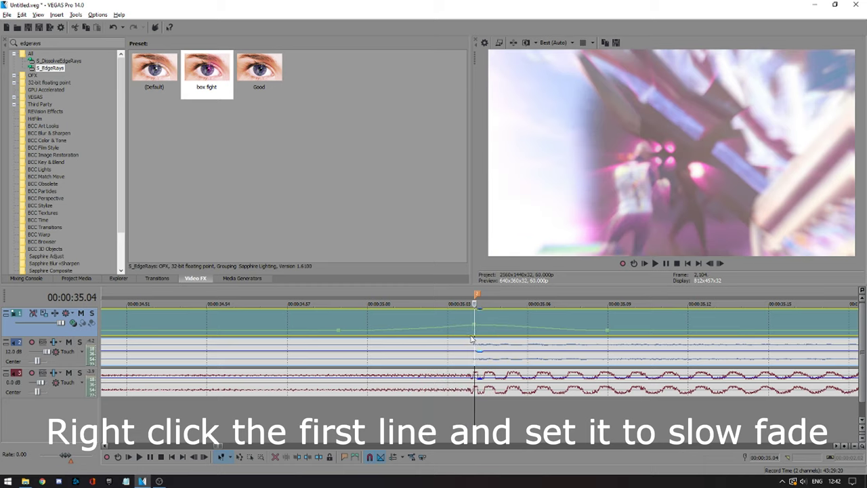
pyautogui.rightClick(504, 325)
pyautogui.click(525, 357)
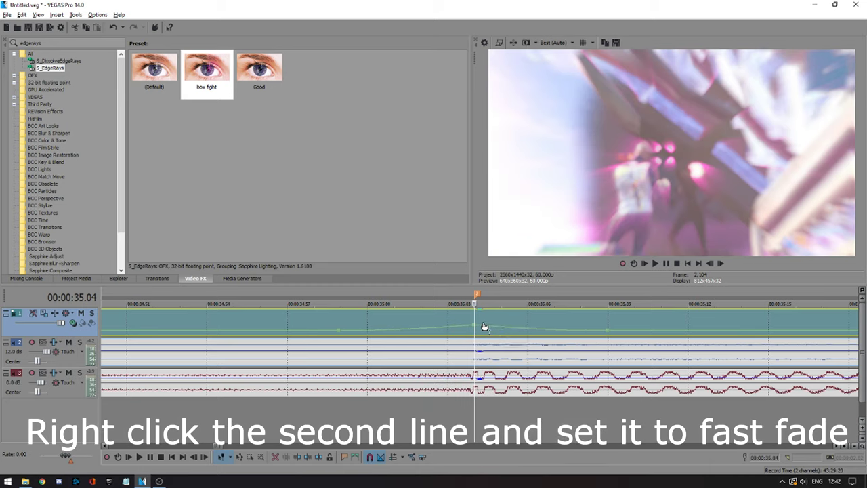
# Set the last velocity point, at 00:00:35.09, to 50% forward velocity and play back the speed ramp.
pyautogui.scroll(-2, 484, 326)
pyautogui.scroll(2, 504, 325)
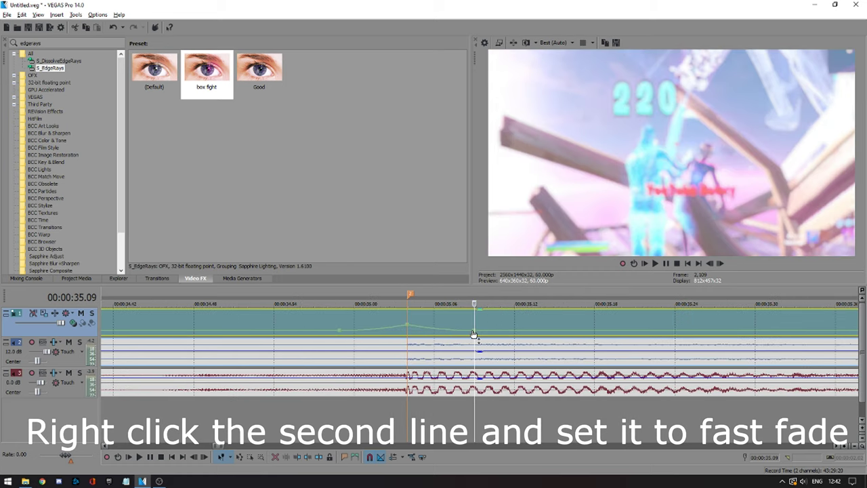
pyautogui.rightClick(476, 334)
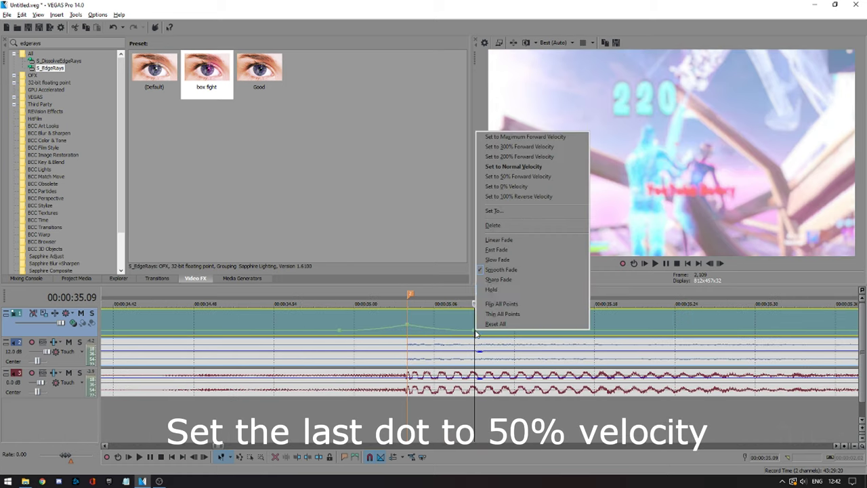
pyautogui.click(540, 178)
pyautogui.scroll(-3, 449, 327)
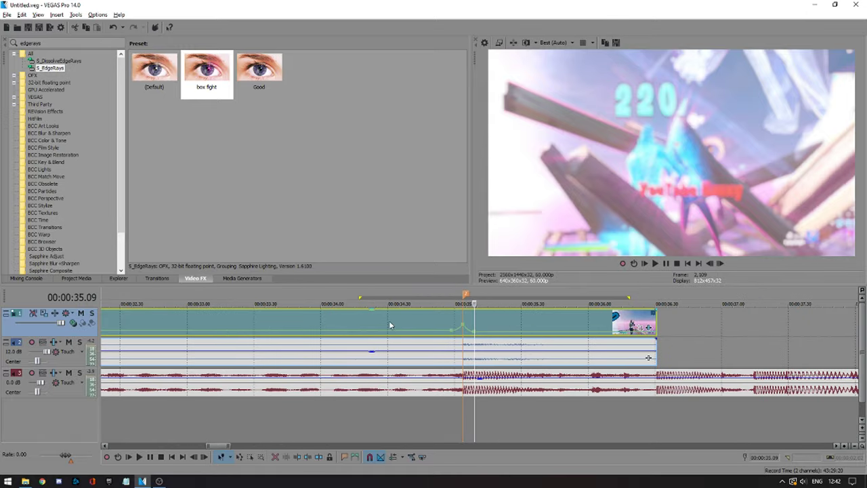
pyautogui.press('space')
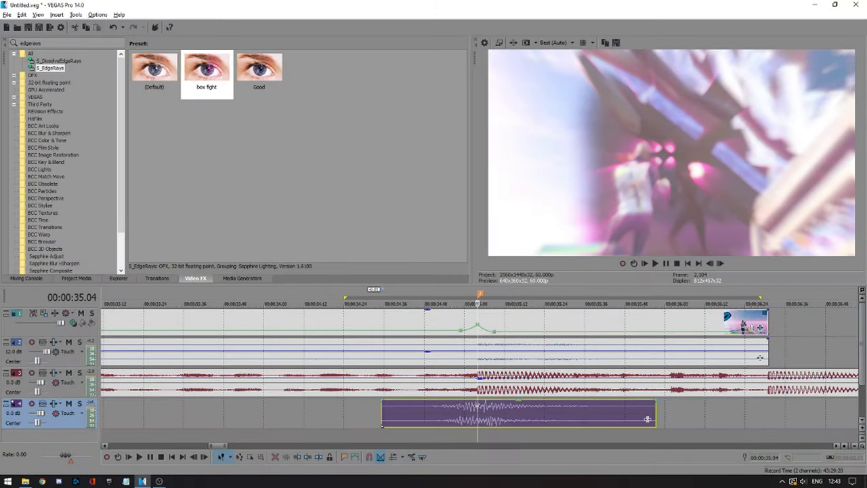
# Trim the start and end of the sound effect on track 4 so it fits closely around the beat marker.
pyautogui.scroll(-2, 470, 408)
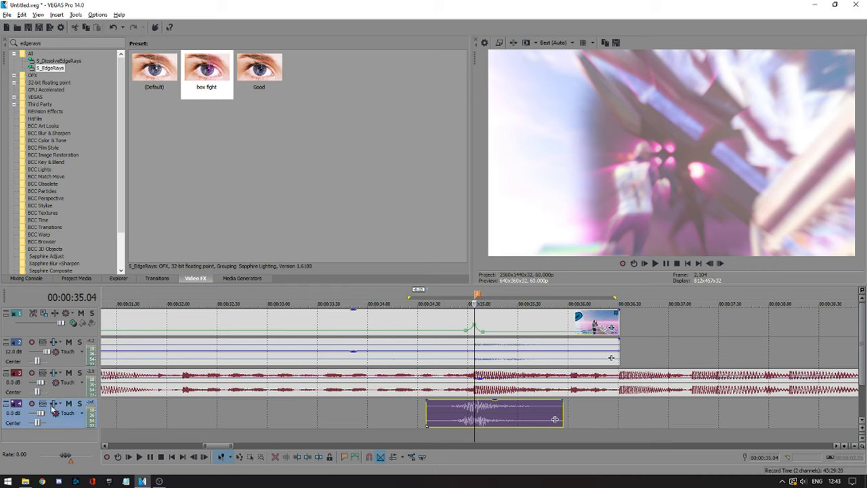
pyautogui.moveTo(483, 410); pyautogui.dragTo(447, 411)
pyautogui.moveTo(565, 411); pyautogui.dragTo(541, 409)
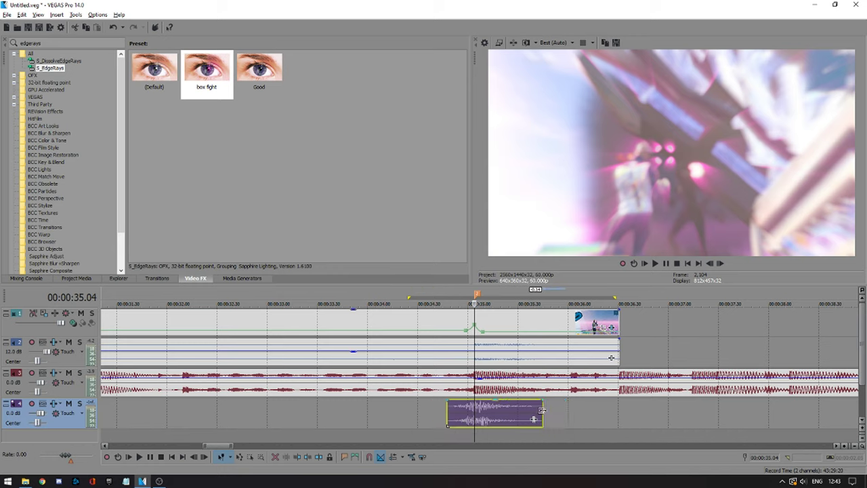
# Add a short fade-in and a longer fade-out to the trimmed sound effect on track 4.
pyautogui.moveTo(446, 398); pyautogui.dragTo(467, 400)
pyautogui.moveTo(542, 399); pyautogui.dragTo(487, 400)
pyautogui.click(469, 412)
pyautogui.scroll(4, 474, 414)
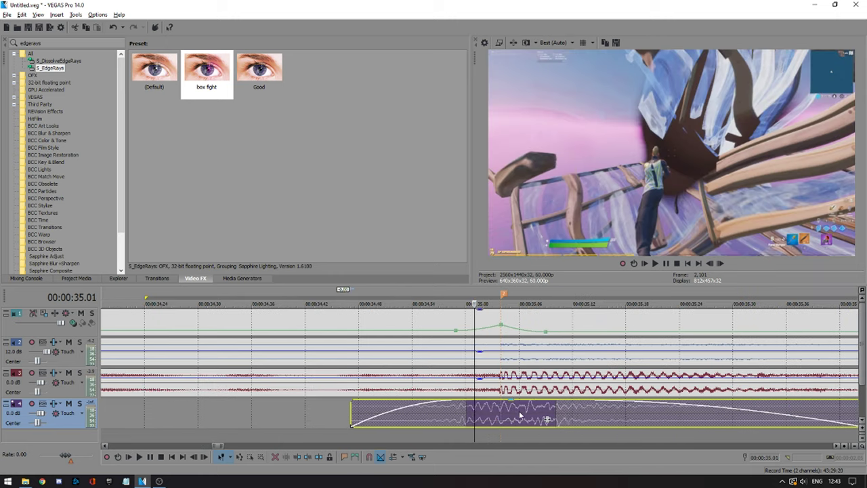
pyautogui.scroll(1, 494, 415)
pyautogui.scroll(-5, 501, 412)
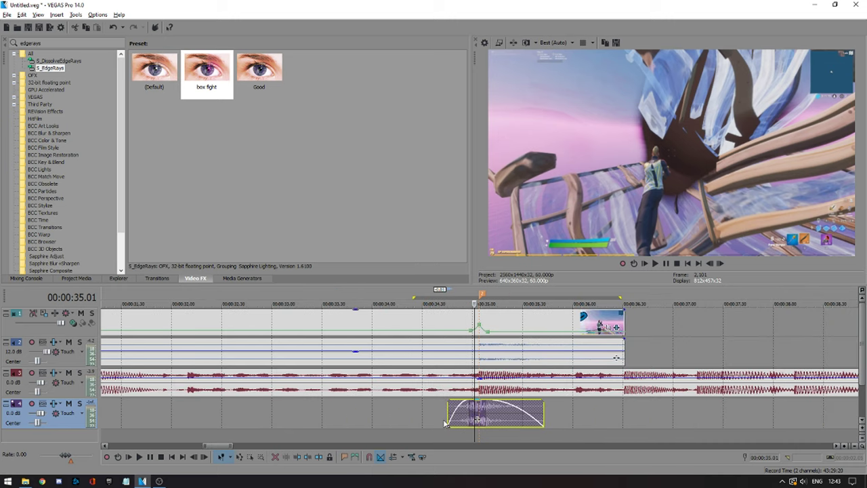
# Play back the range from 00:00:34.22 to 00:00:36.30 and place the cursor at the sound effect's start, 00:00:34.46.
pyautogui.click(407, 414)
pyautogui.keyDown('shift'); pyautogui.click(623, 417); pyautogui.keyUp('shift')
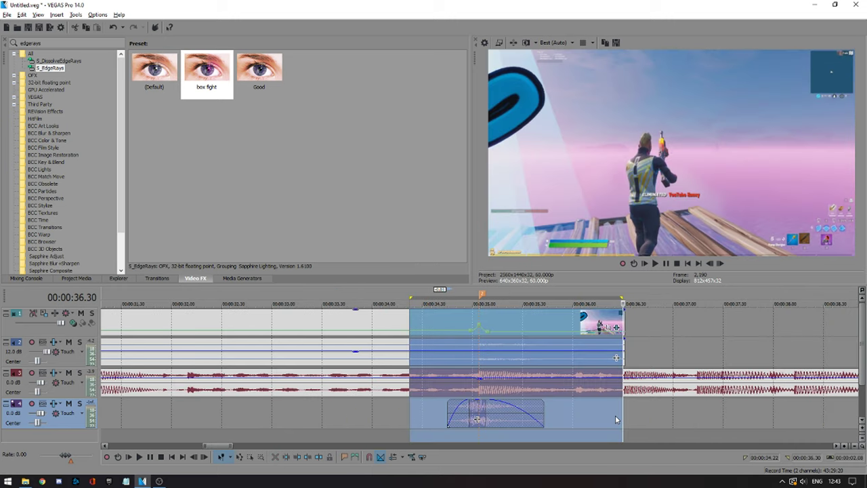
pyautogui.press('space')
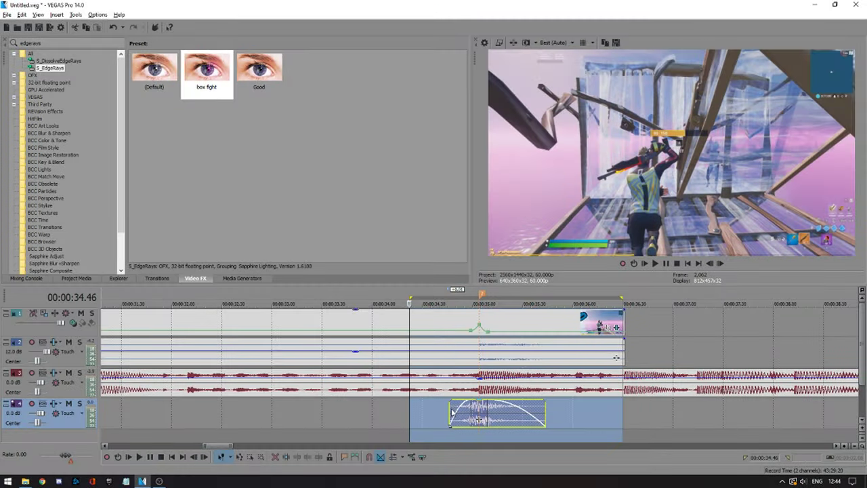
pyautogui.click(449, 412)
pyautogui.scroll(6, 460, 416)
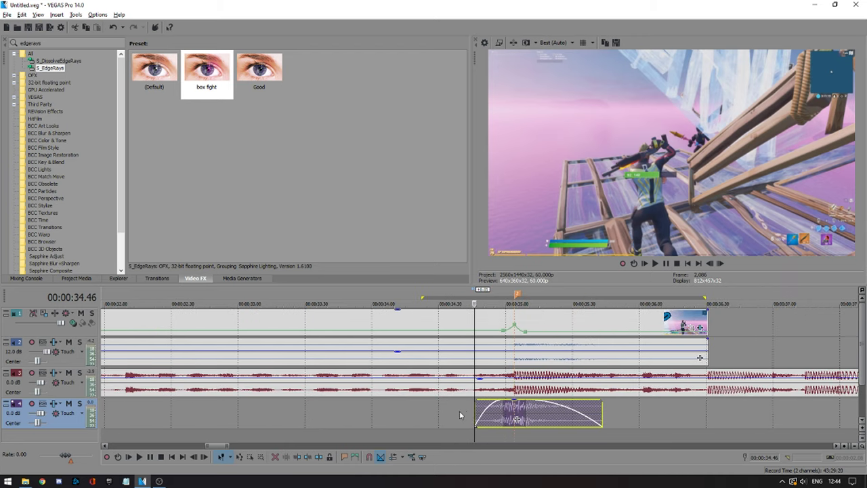